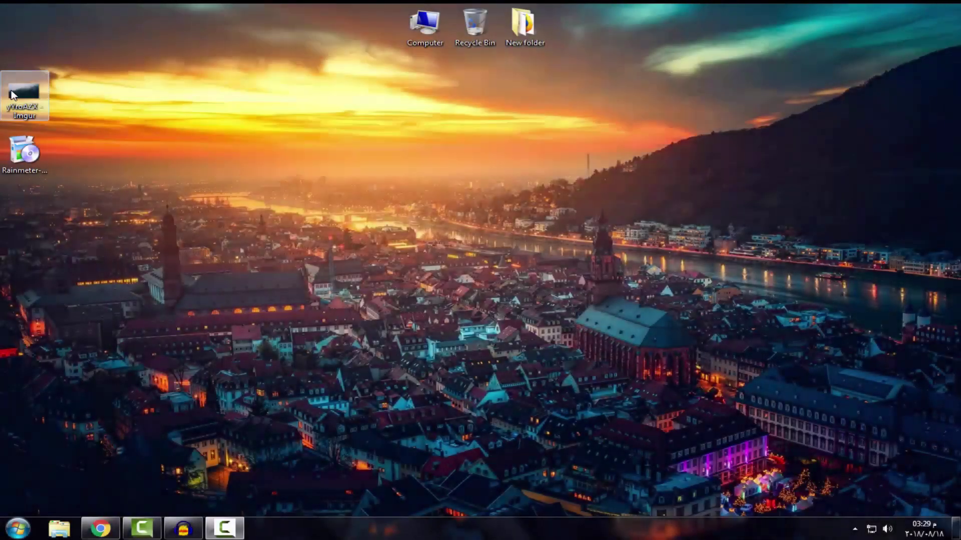
# Set the yYroAZX - Imgur image as the desktop background and move its file to the Recycle Bin.
pyautogui.moveTo(16, 94); pyautogui.dragTo(269, 106)
pyautogui.rightClick(269, 105)
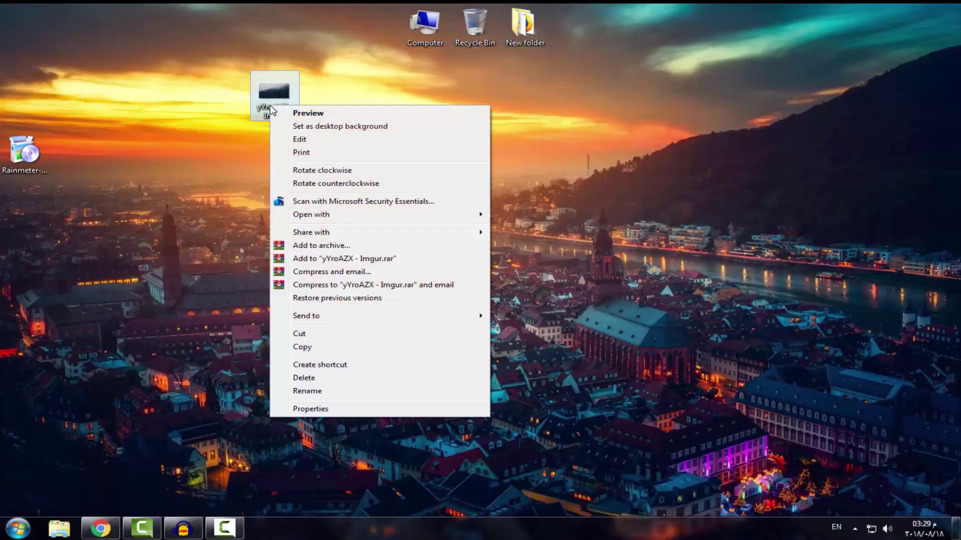
pyautogui.click(290, 128)
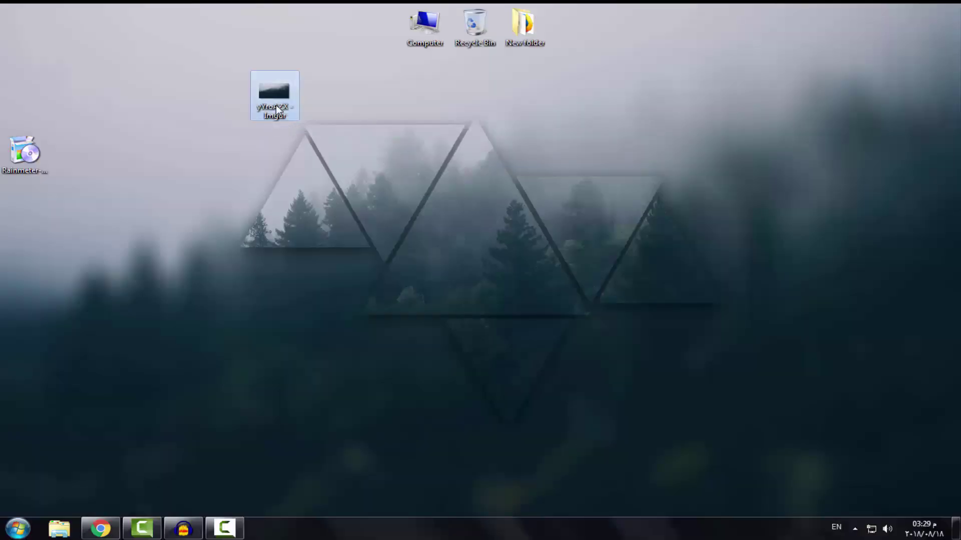
pyautogui.moveTo(275, 105); pyautogui.dragTo(473, 30)
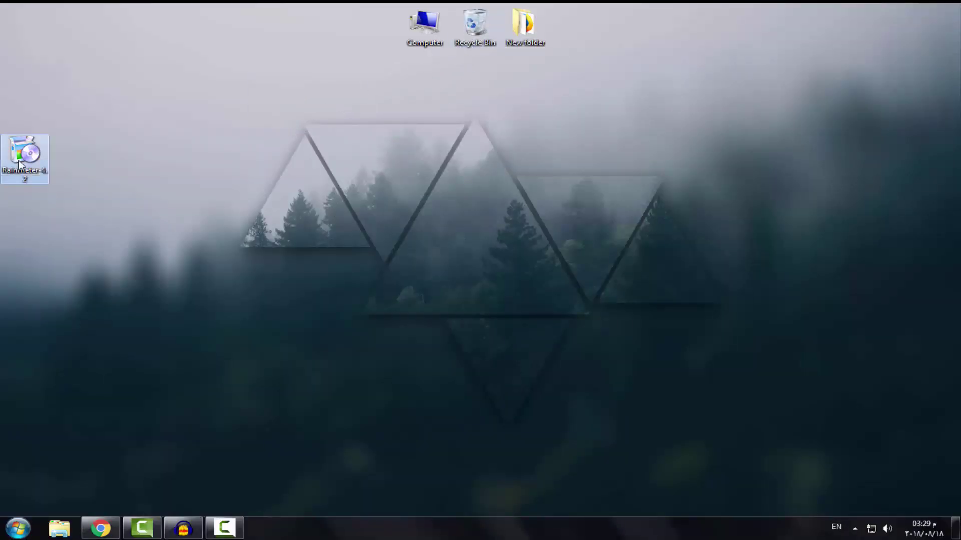
# Run the Rainmeter 4.2 installer from the desktop and complete a standard installation.
pyautogui.moveTo(19, 162); pyautogui.dragTo(219, 164)
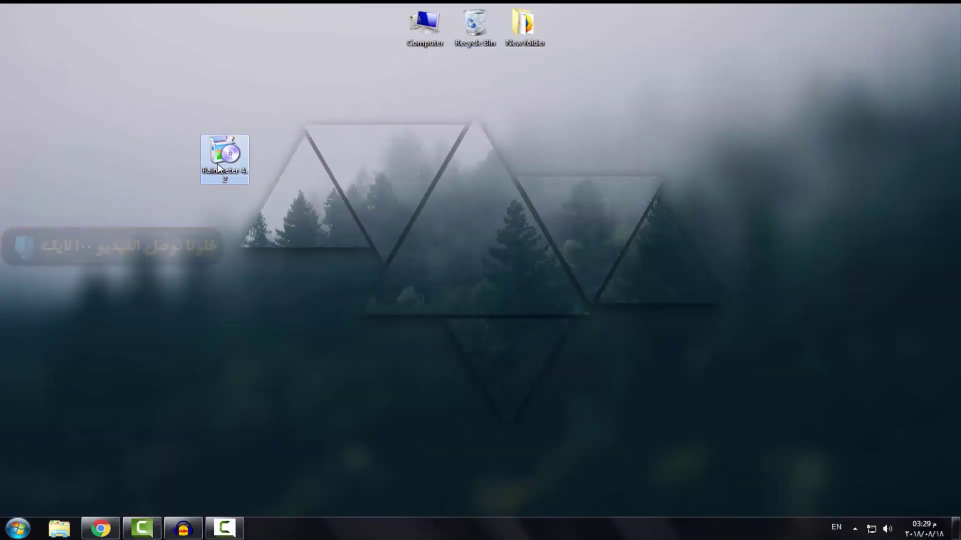
pyautogui.doubleClick(218, 167)
pyautogui.click(468, 294)
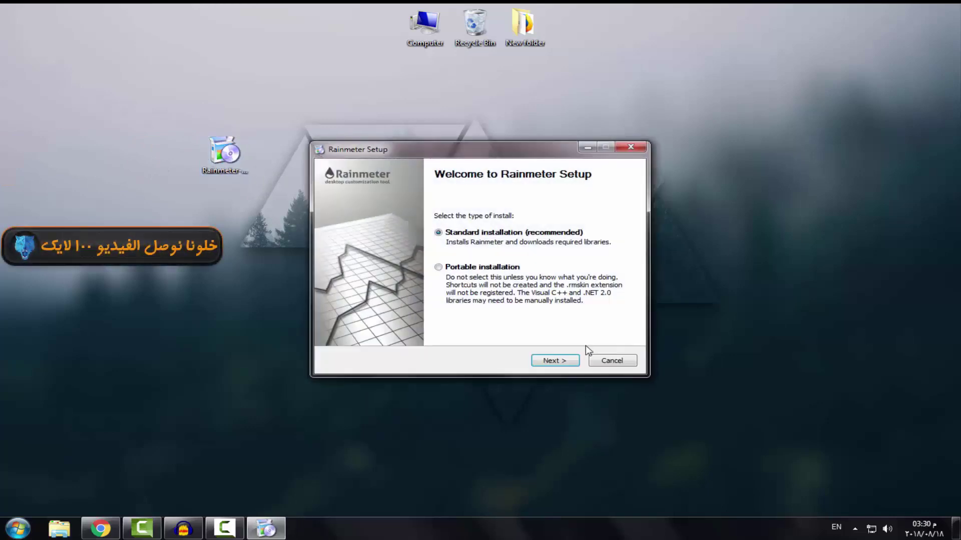
pyautogui.click(555, 364)
pyautogui.click(555, 363)
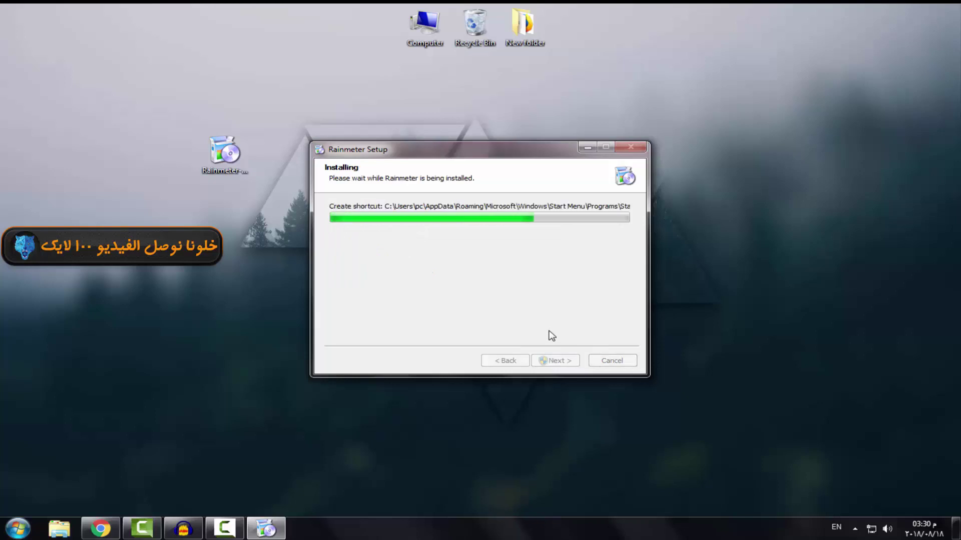
pyautogui.click(560, 362)
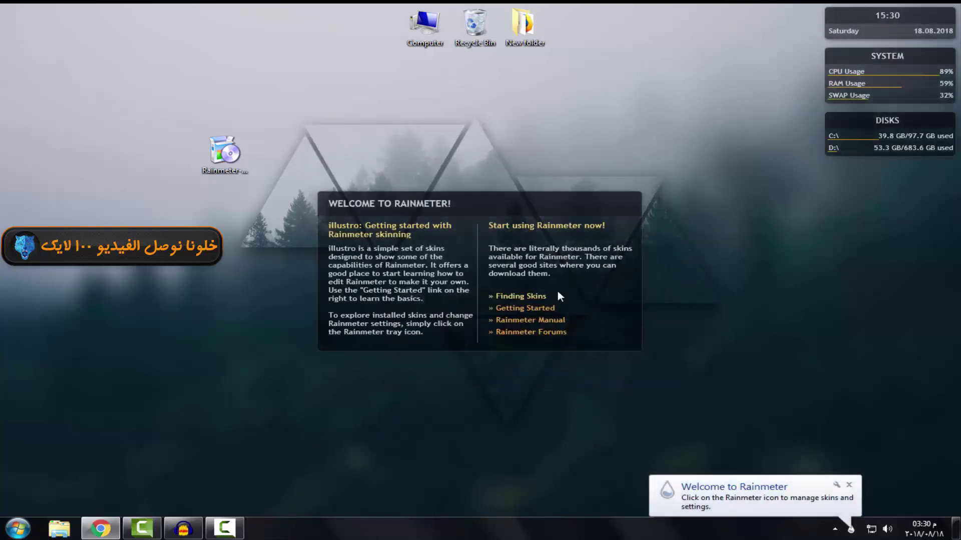
# Unload the default illustro Welcome, Disk, System and Clock skins from the desktop.
pyautogui.rightClick(467, 242)
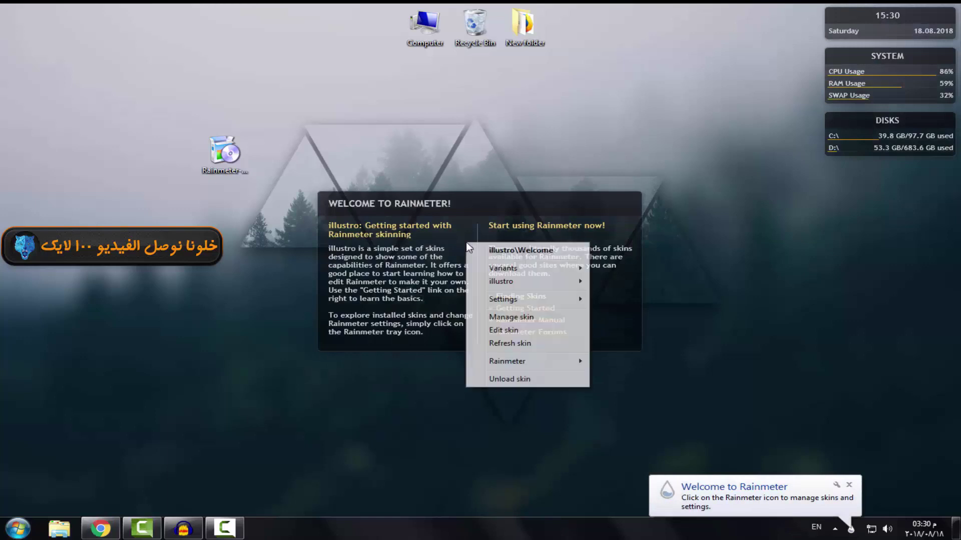
pyautogui.click(509, 378)
pyautogui.rightClick(853, 133)
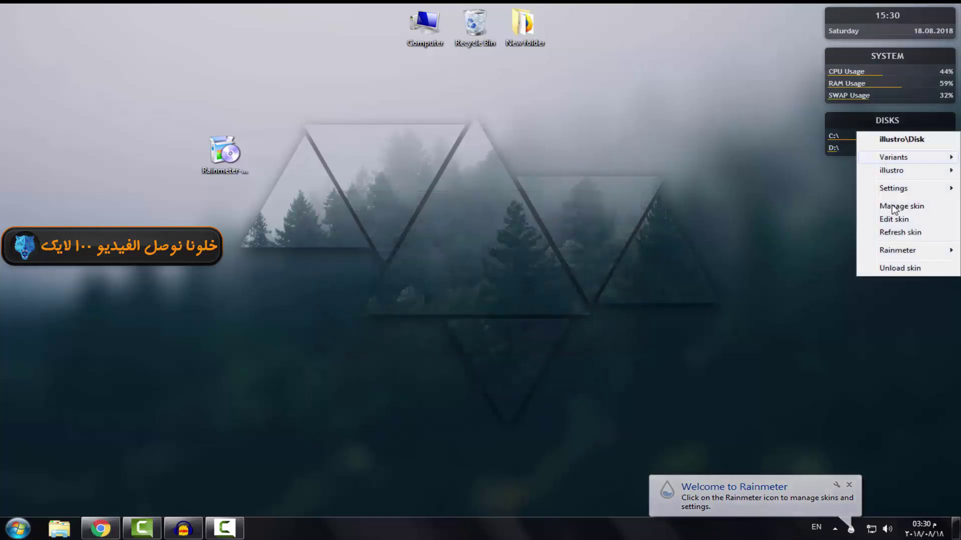
pyautogui.click(883, 265)
pyautogui.rightClick(859, 92)
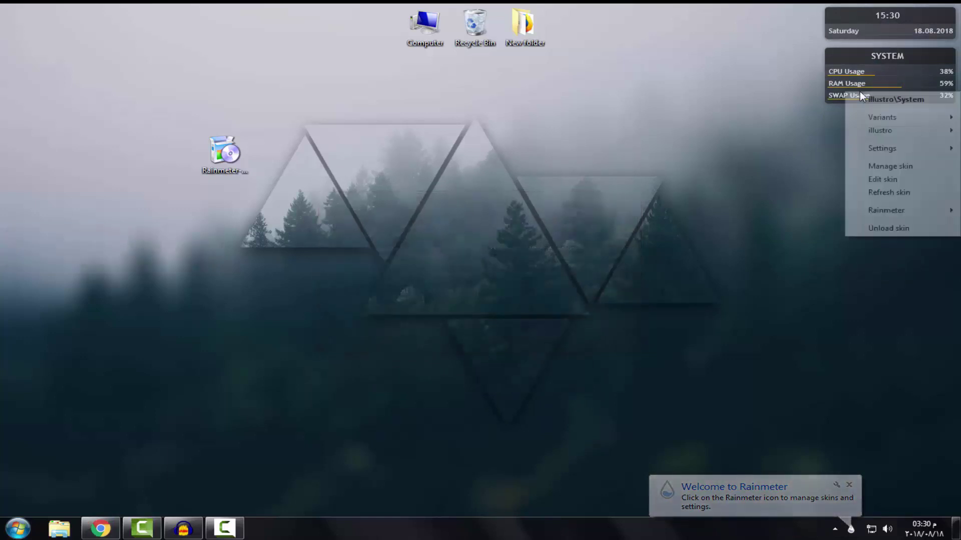
pyautogui.click(873, 226)
pyautogui.rightClick(879, 20)
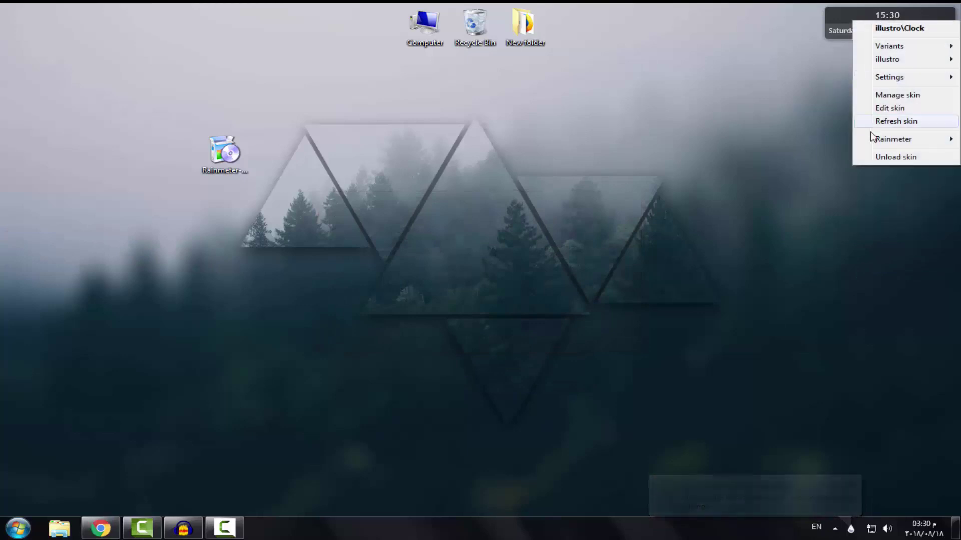
pyautogui.click(870, 158)
# Switch to Chrome, download the Amnio (for Rainmeter) skin from its DeviantArt page and open the downloaded .rmskin package.
pyautogui.click(101, 528)
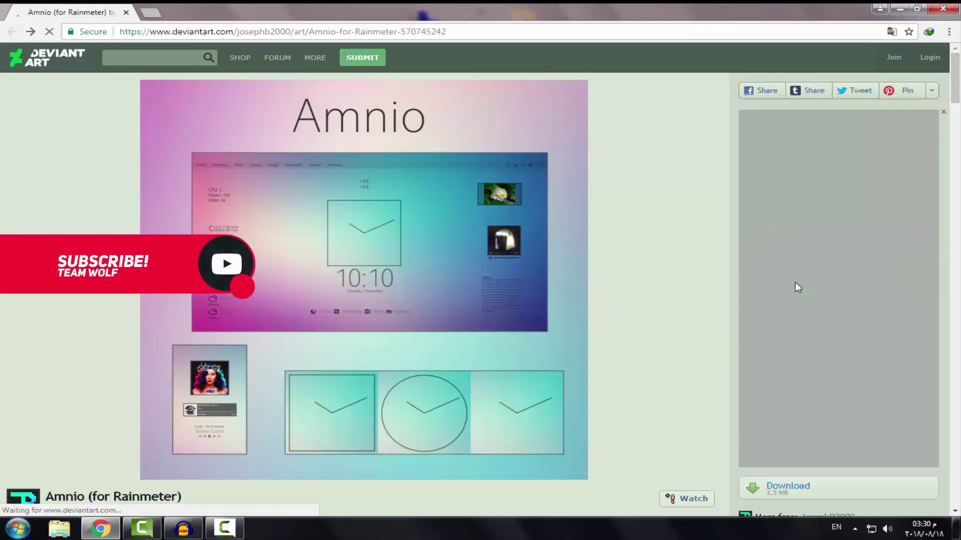
pyautogui.click(774, 487)
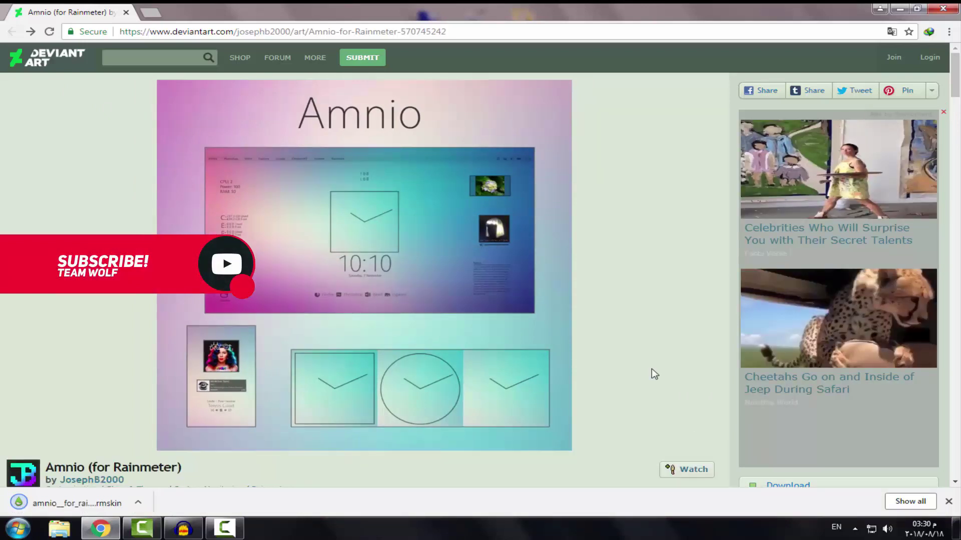
pyautogui.click(45, 500)
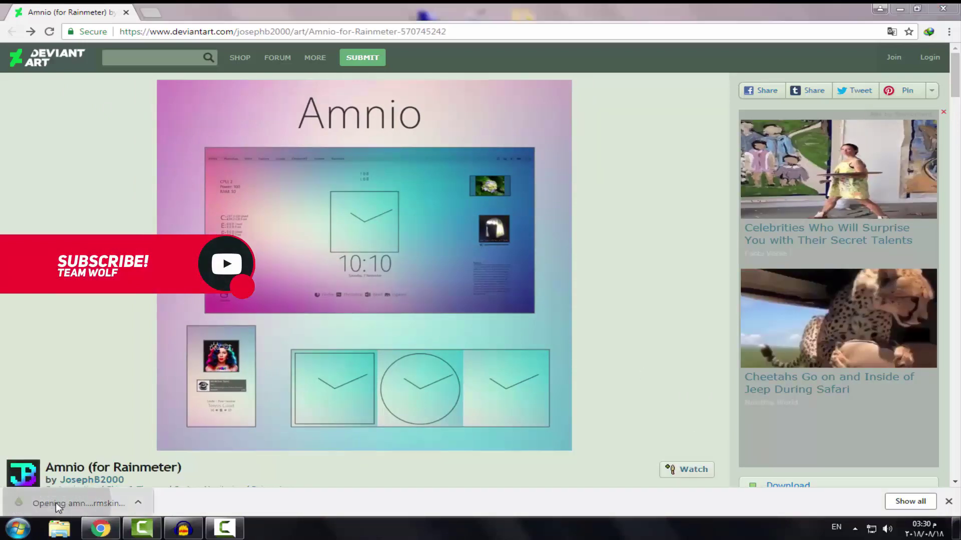
# Install the Amnio skin package without applying its included layout, and move the Rainmeter setup file to the Recycle Bin.
pyautogui.click(102, 532)
pyautogui.click(103, 532)
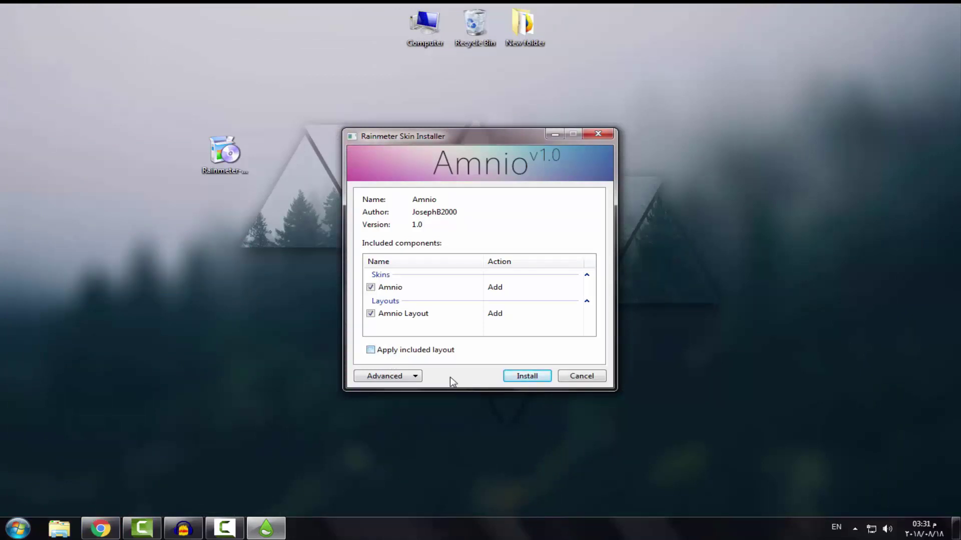
pyautogui.click(530, 379)
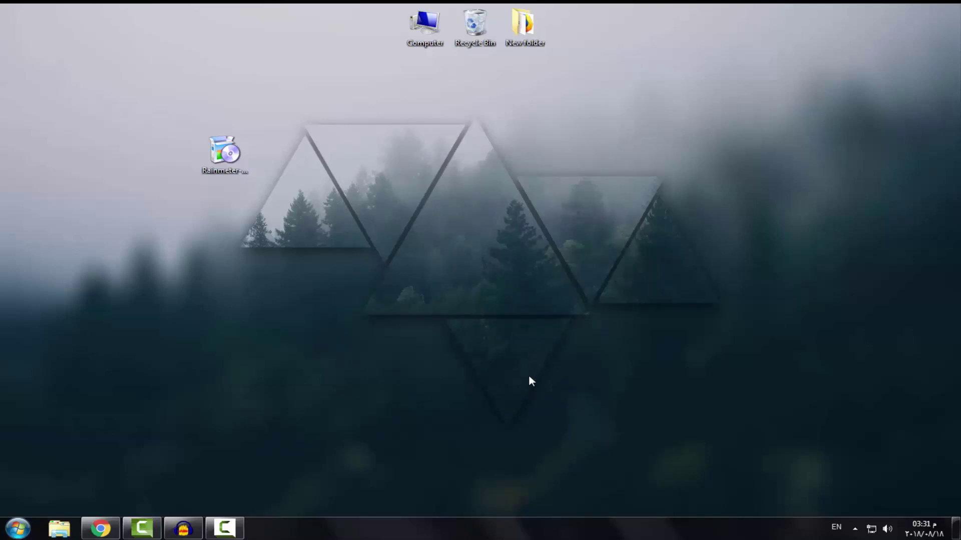
pyautogui.moveTo(204, 151); pyautogui.dragTo(474, 28)
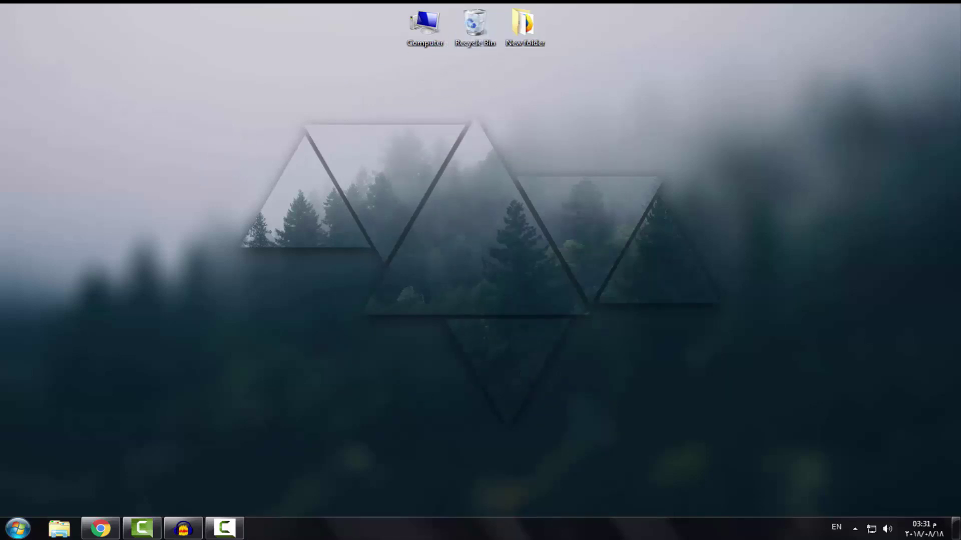
# Open the Manage Rainmeter window from the system tray and load CPU.ini from Amnio's System skins.
pyautogui.click(855, 529)
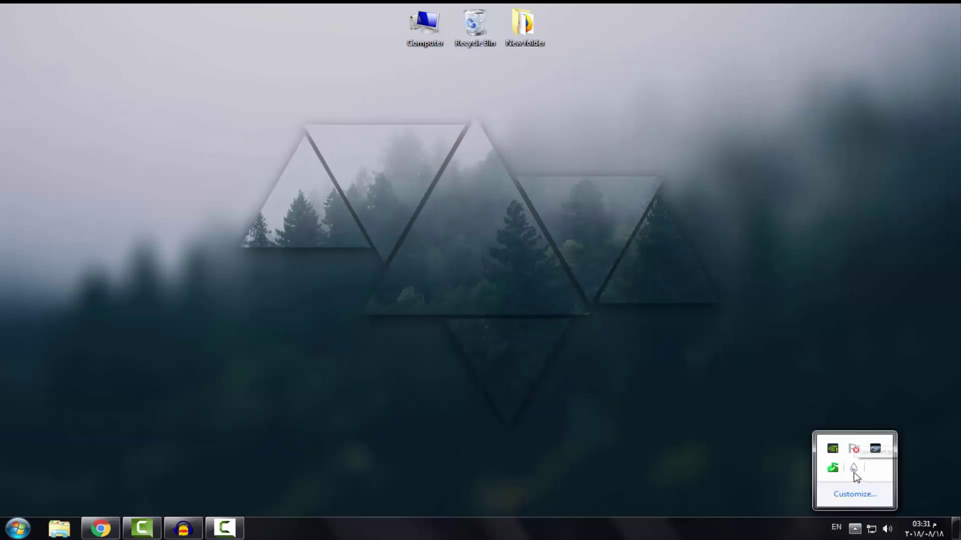
pyautogui.click(854, 469)
pyautogui.click(856, 531)
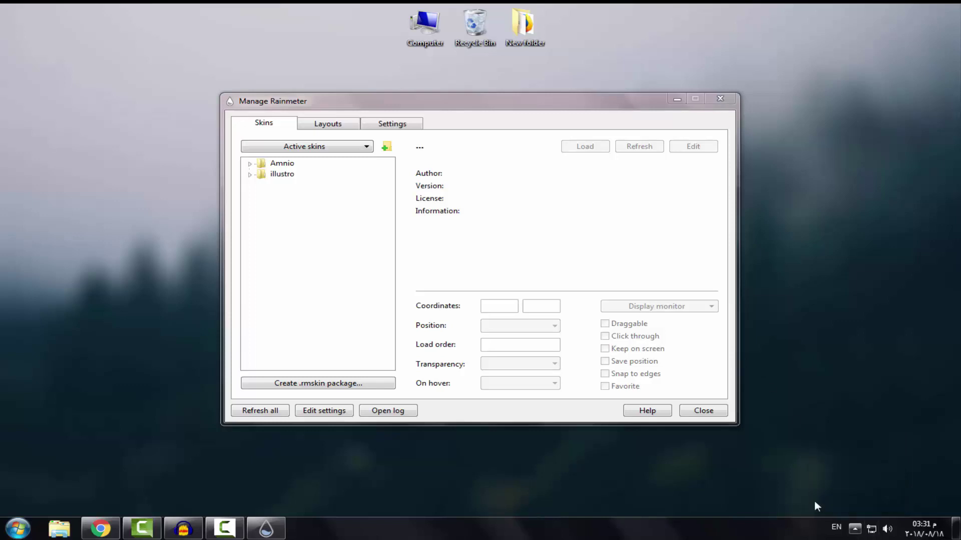
pyautogui.doubleClick(280, 164)
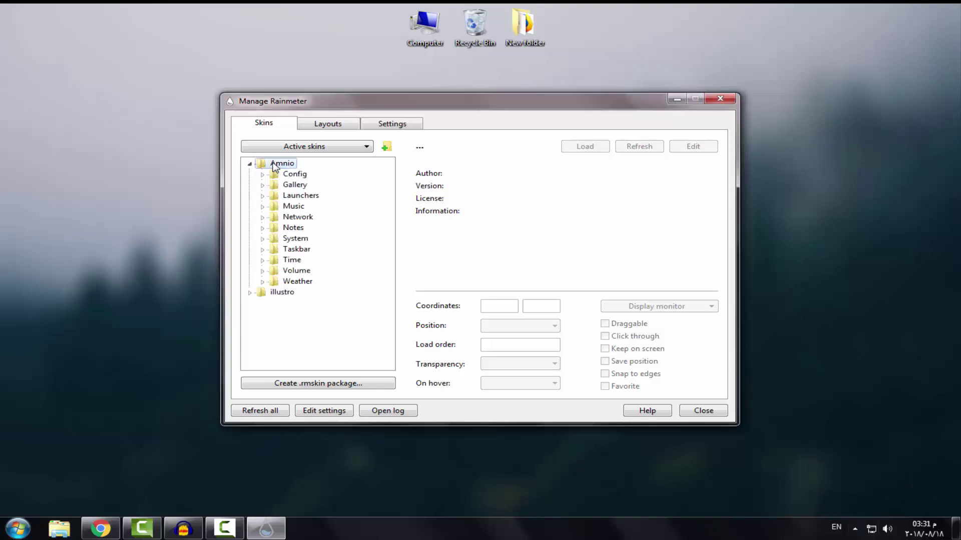
pyautogui.doubleClick(282, 242)
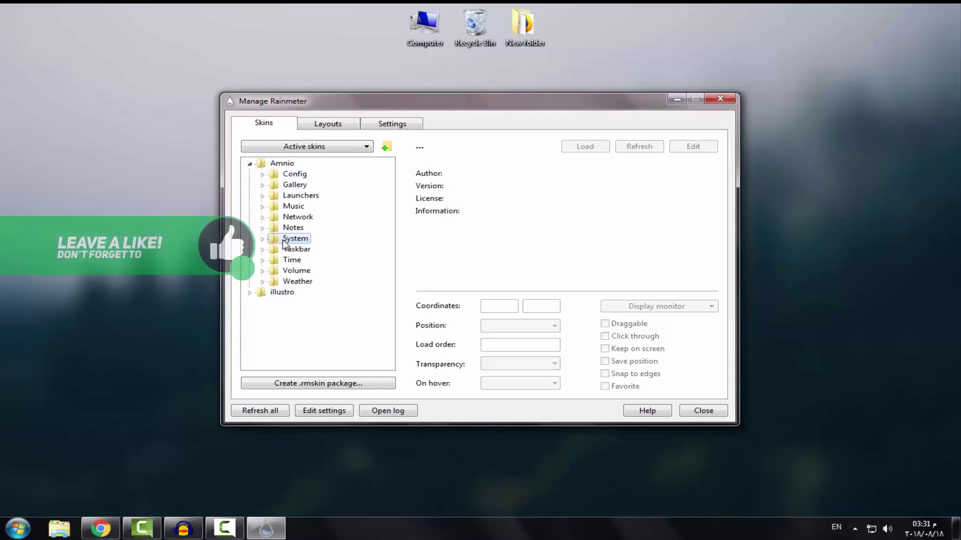
pyautogui.doubleClick(300, 250)
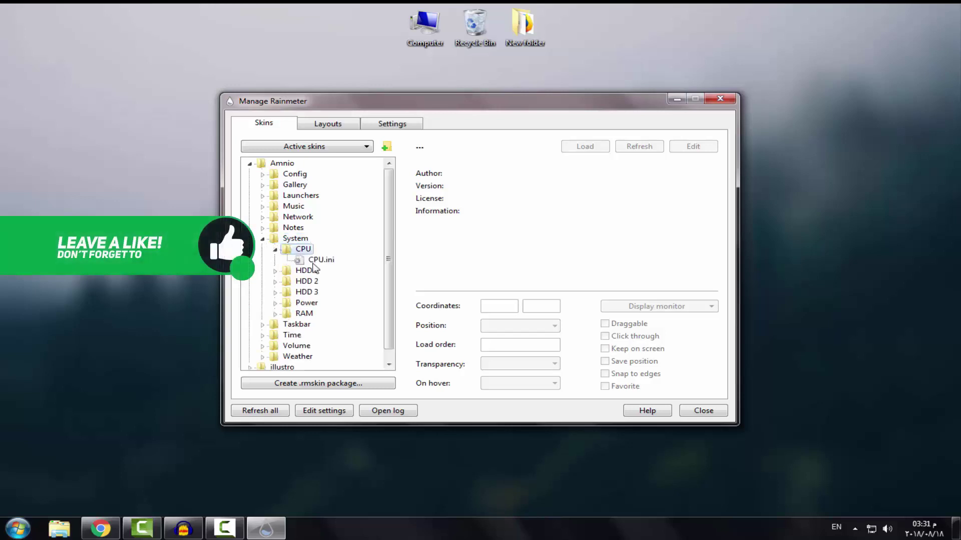
pyautogui.click(318, 260)
pyautogui.click(586, 149)
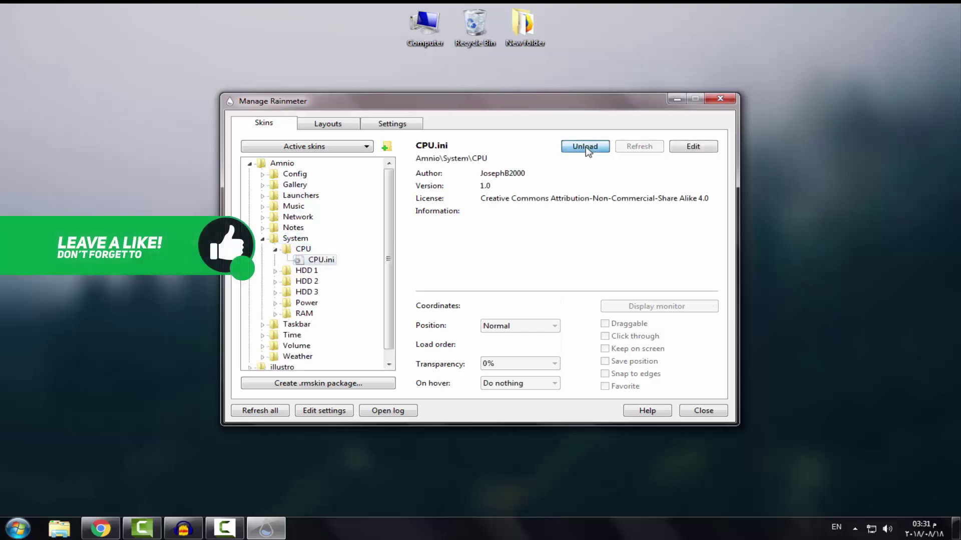
# Load the RAM.ini skin from Amnio's System folder.
pyautogui.doubleClick(286, 315)
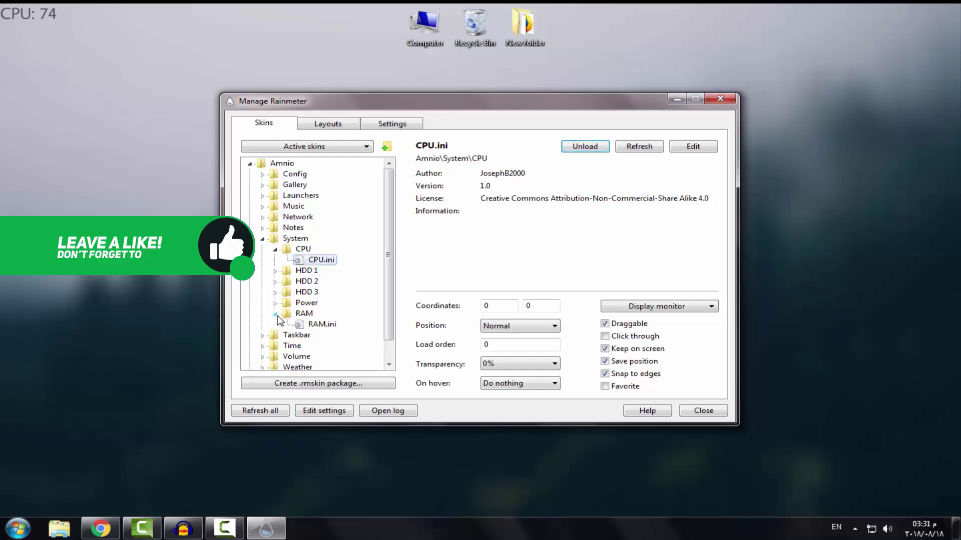
pyautogui.click(322, 324)
pyautogui.click(593, 149)
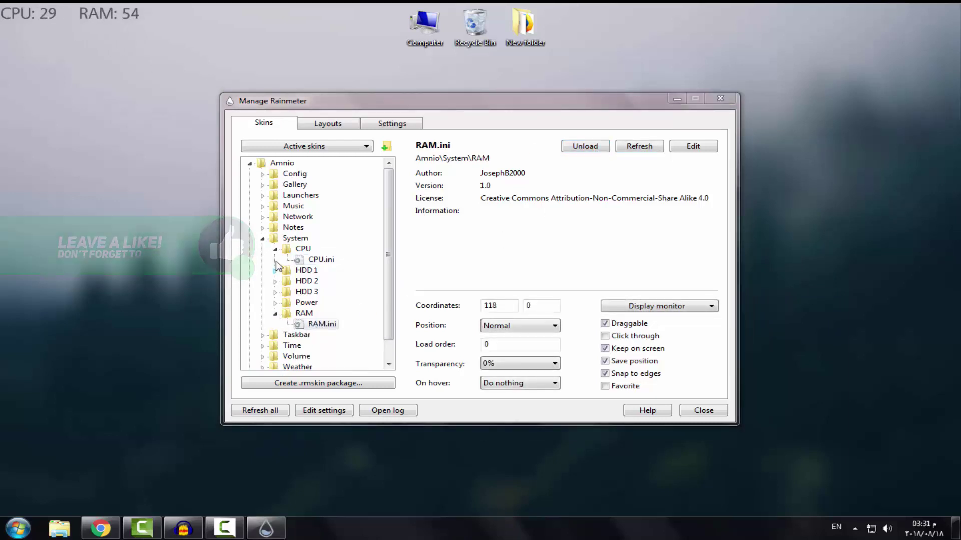
# Collapse the System folder and load AnalogueClock.ini from Amnio's Time skins.
pyautogui.click(263, 240)
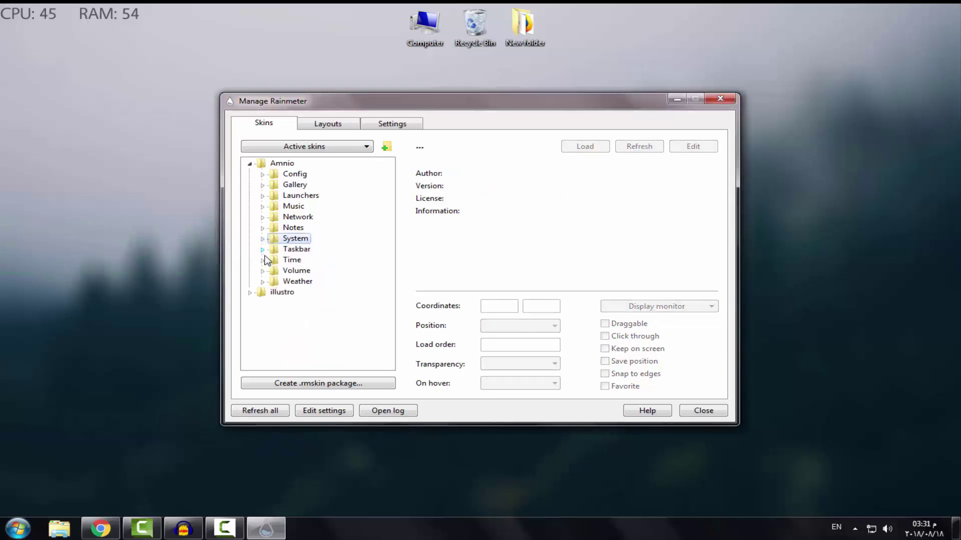
pyautogui.click(263, 260)
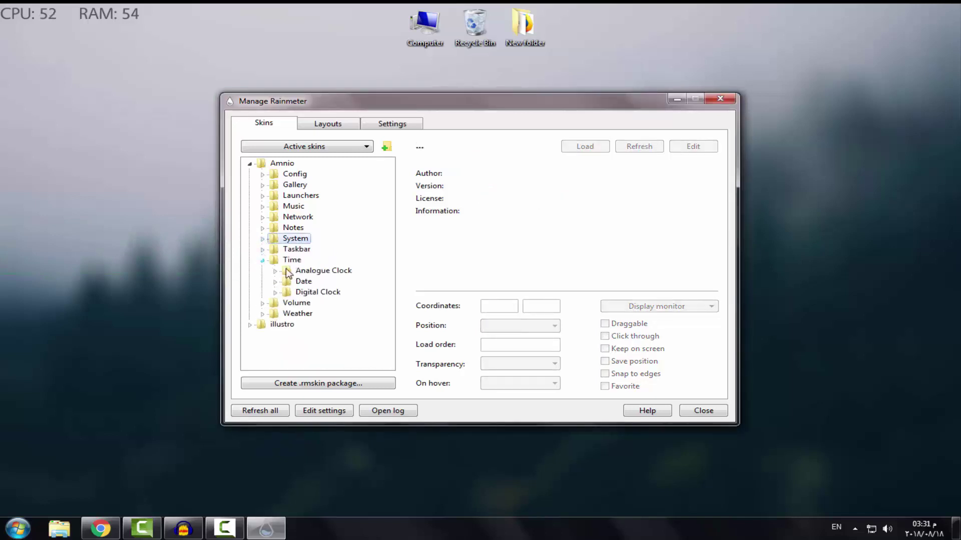
pyautogui.doubleClick(311, 272)
pyautogui.click(315, 282)
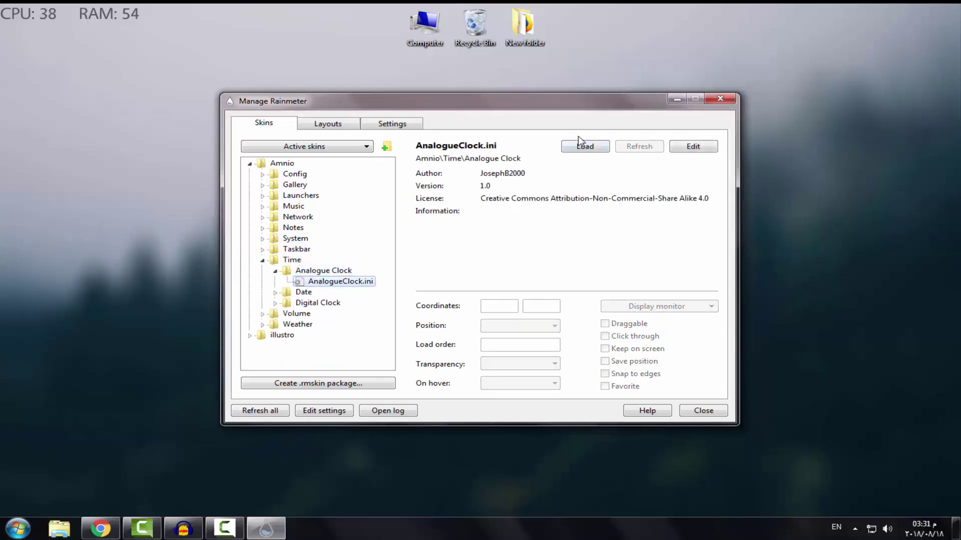
pyautogui.click(582, 149)
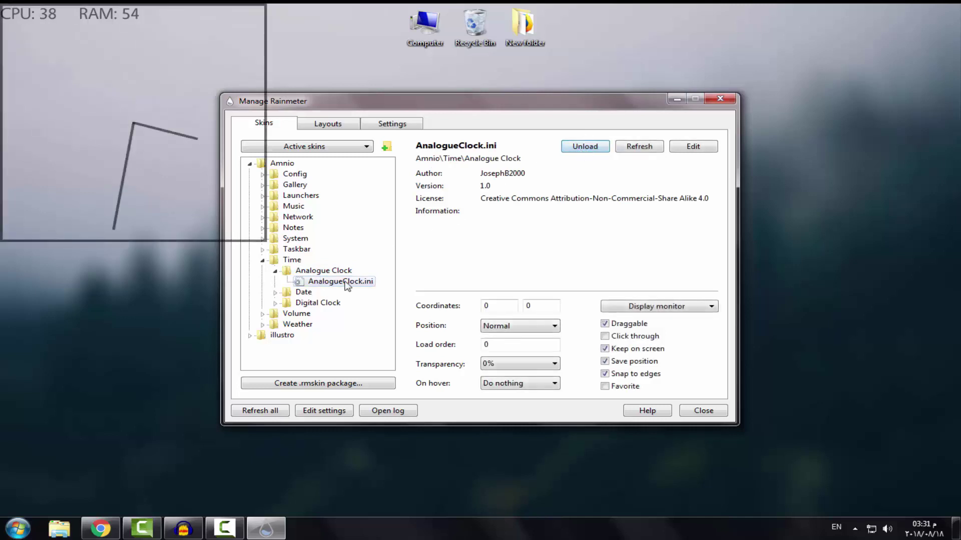
# Load the Date.ini skin from Amnio's Time folder and move the Manage Rainmeter window away from the loaded skins.
pyautogui.doubleClick(303, 293)
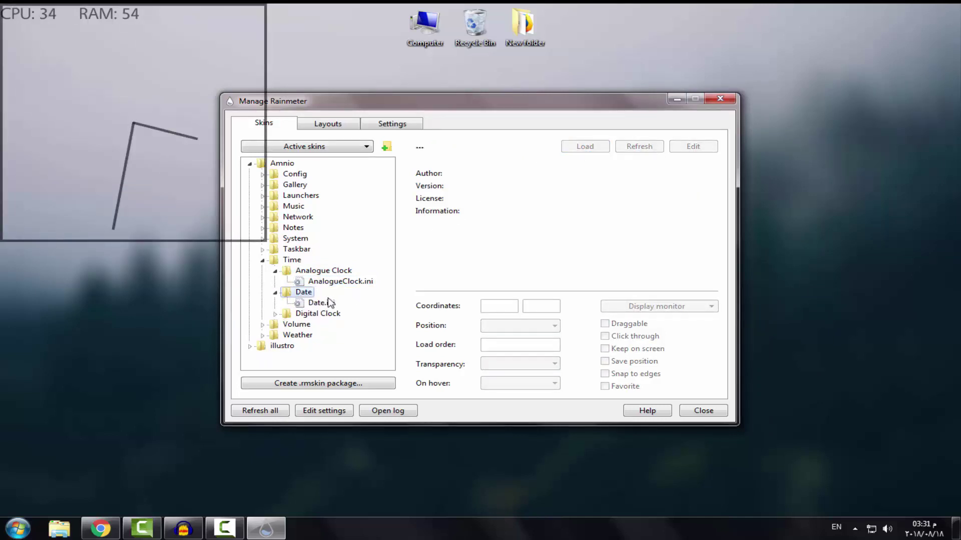
pyautogui.click(329, 302)
pyautogui.click(586, 148)
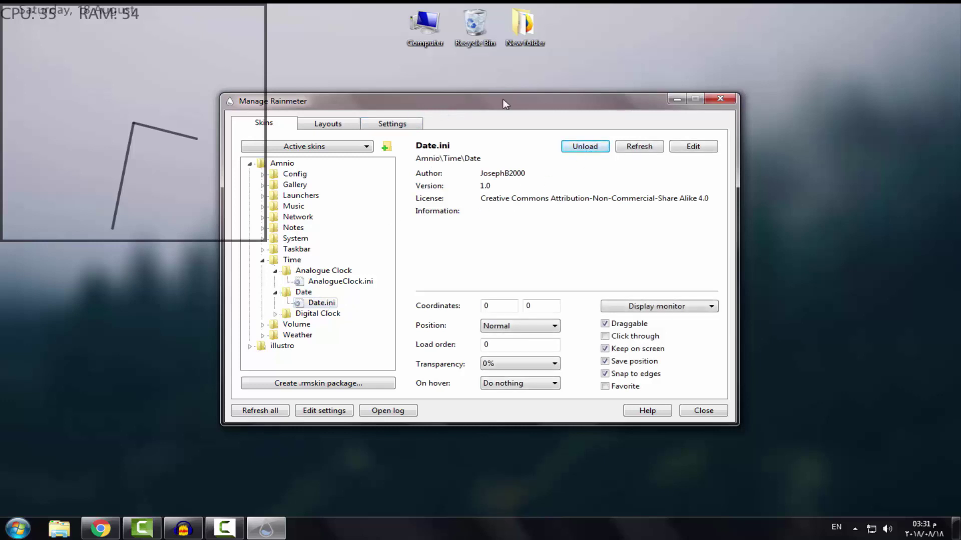
pyautogui.moveTo(504, 104); pyautogui.dragTo(565, 108)
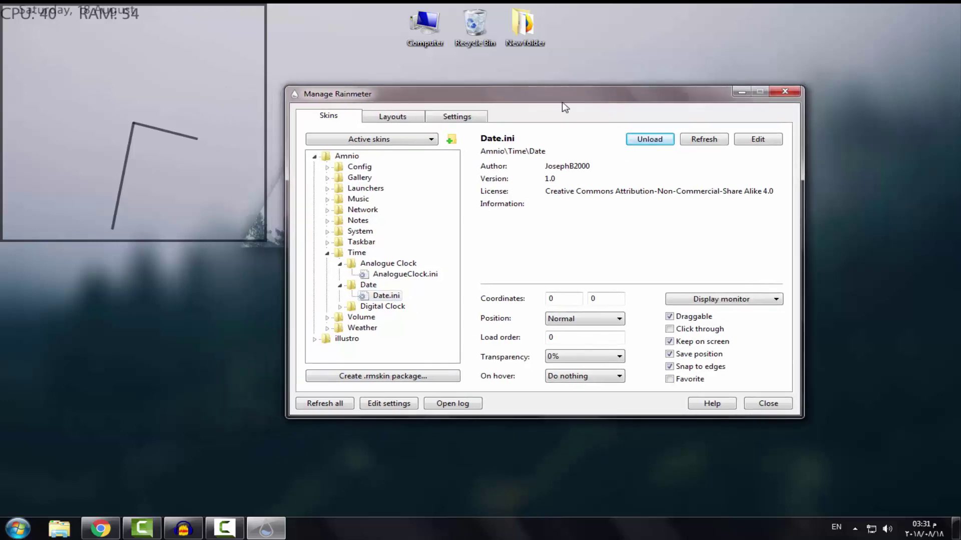
# Collapse the Time folder and load Volume.ini from Amnio's Volume skins.
pyautogui.click(329, 253)
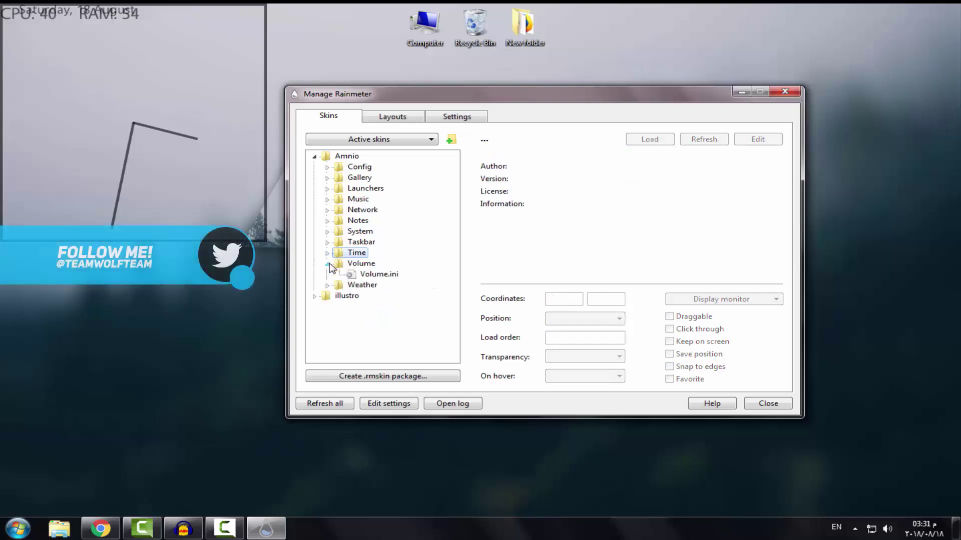
pyautogui.click(362, 277)
pyautogui.click(631, 143)
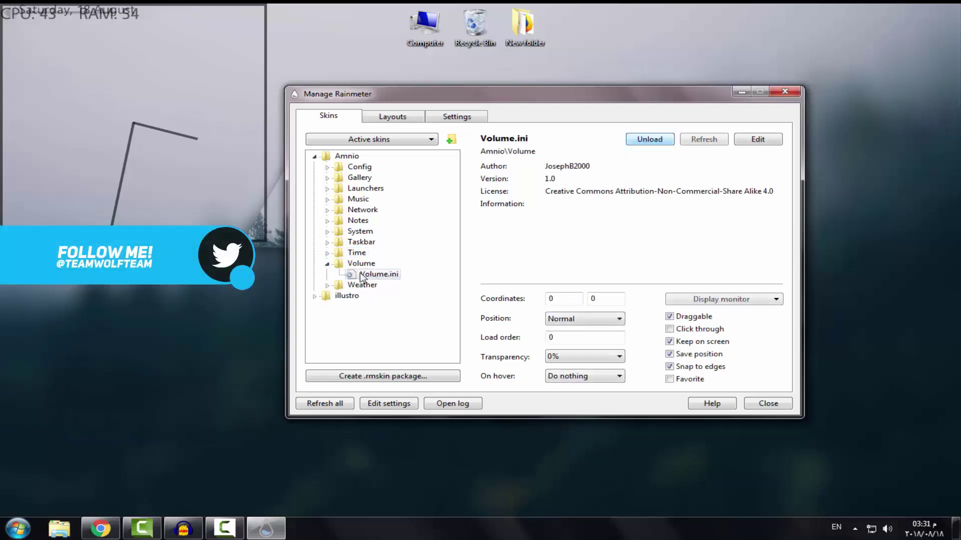
# Collapse the Volume folder, load Weather_Current.ini from Amnio's Weather skins, and close the Manage Rainmeter window.
pyautogui.click(328, 264)
pyautogui.doubleClick(349, 277)
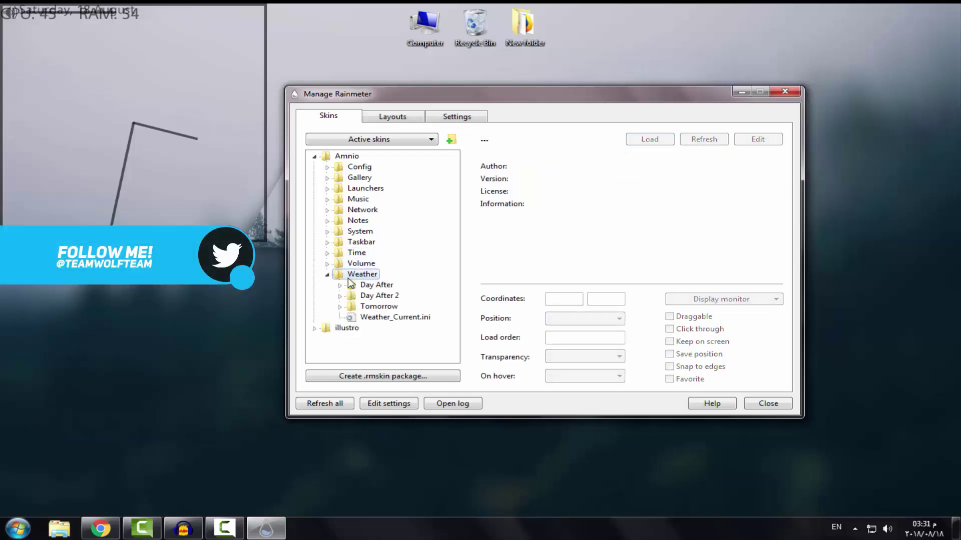
pyautogui.click(380, 318)
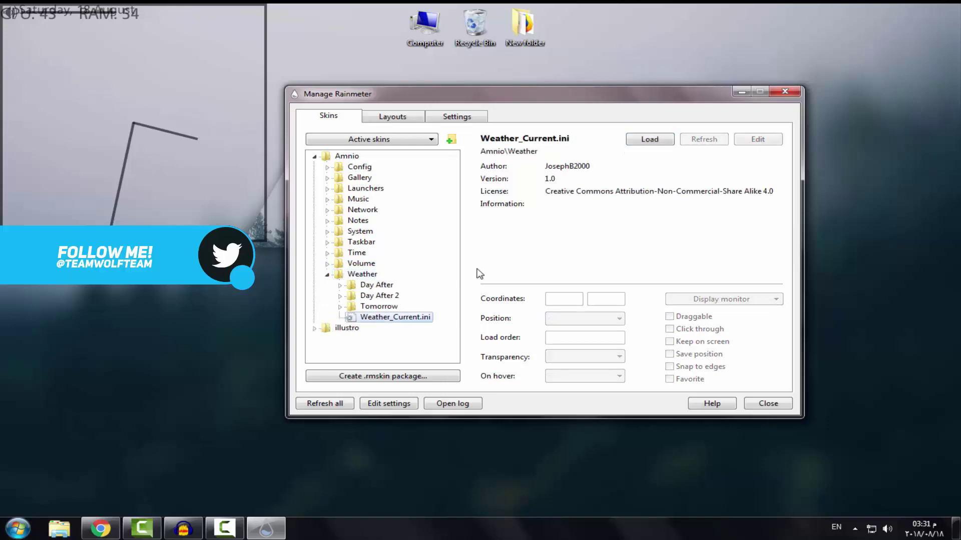
pyautogui.click(649, 140)
pyautogui.press('Escape')
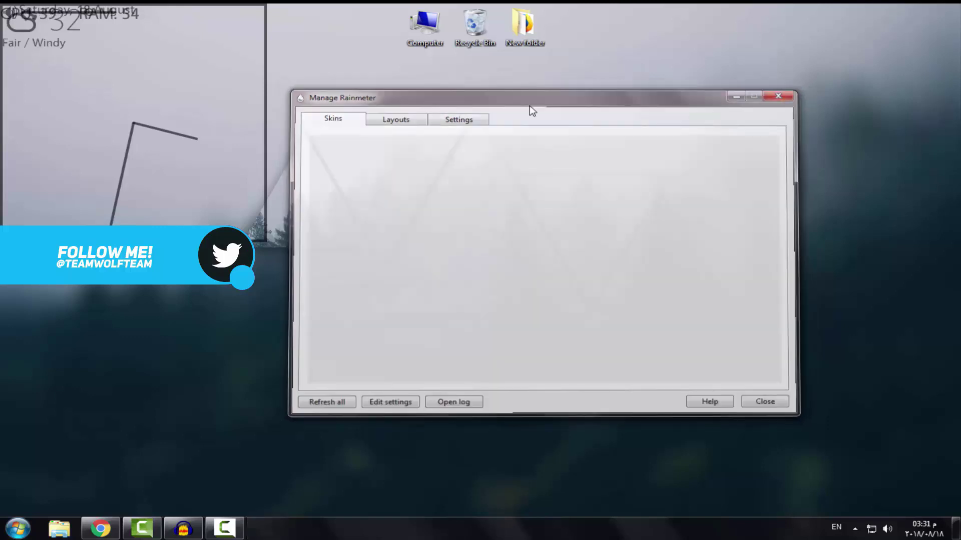
# Move the analogue clock and weather skins away from the other overlapping skins on the desktop.
pyautogui.moveTo(141, 74); pyautogui.dragTo(143, 177)
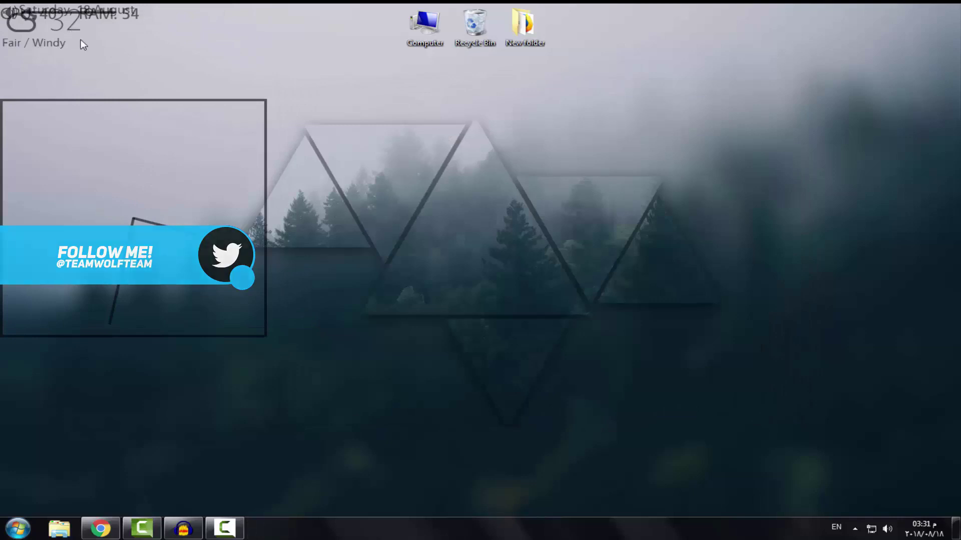
pyautogui.moveTo(83, 45); pyautogui.dragTo(183, 93)
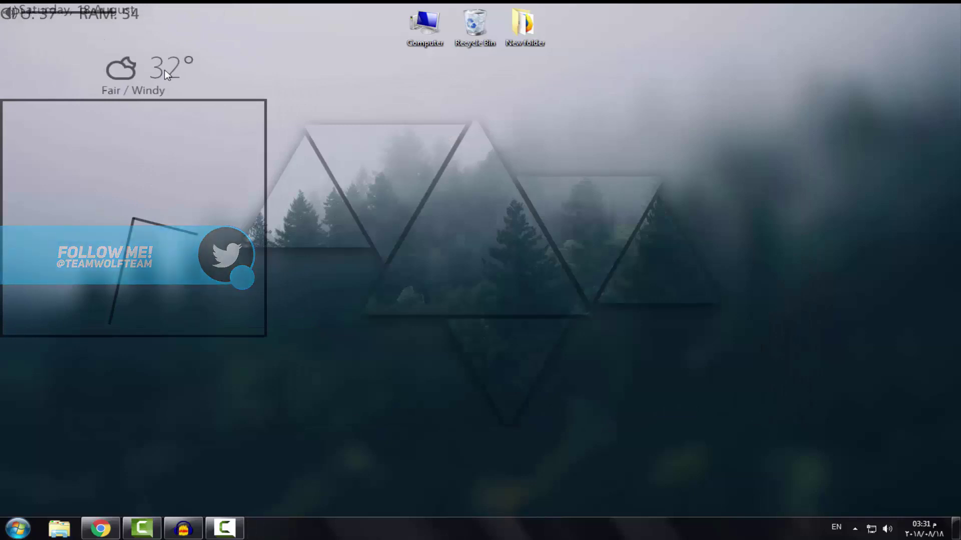
# Open Amnio's config menu from the clock skin, move it clear of the skins, and apply the light grey colour scheme.
pyautogui.rightClick(106, 183)
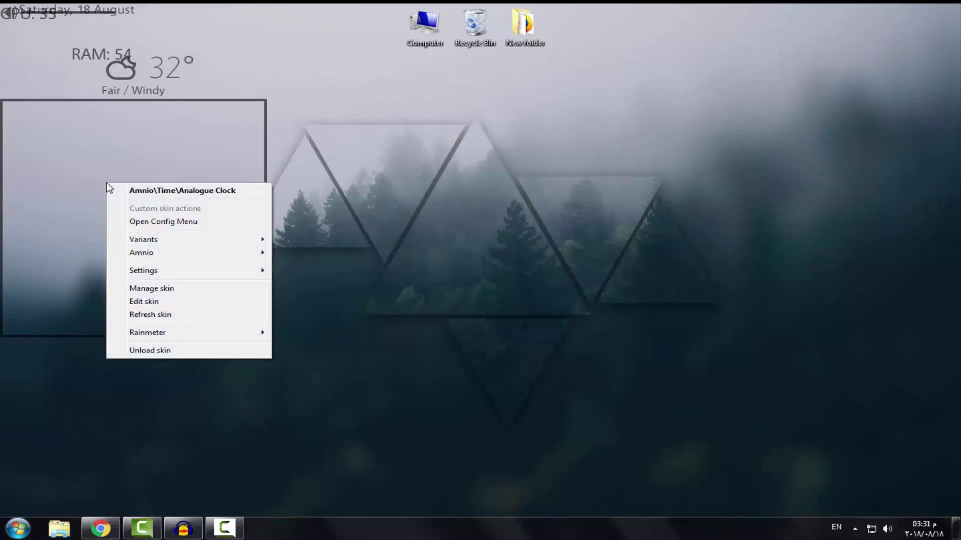
pyautogui.click(168, 221)
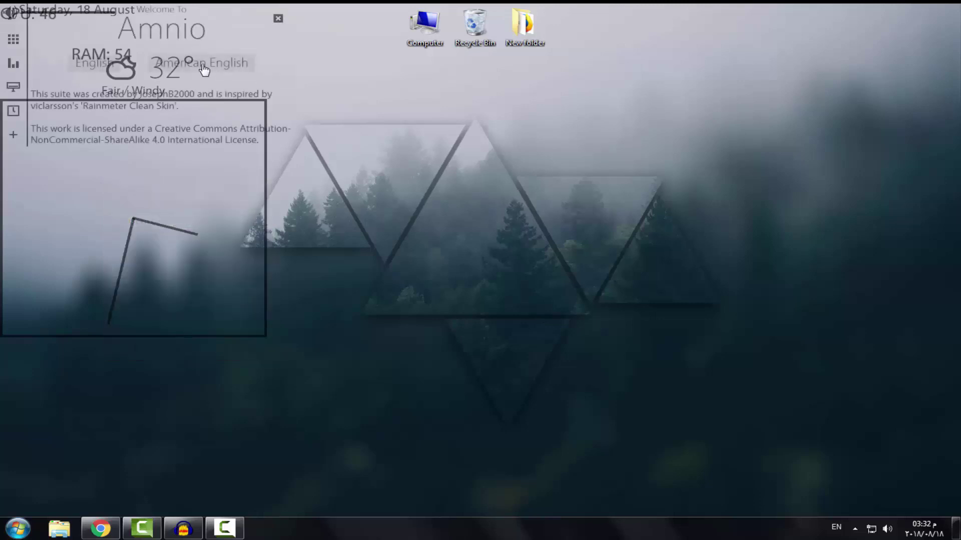
pyautogui.moveTo(196, 34); pyautogui.dragTo(730, 264)
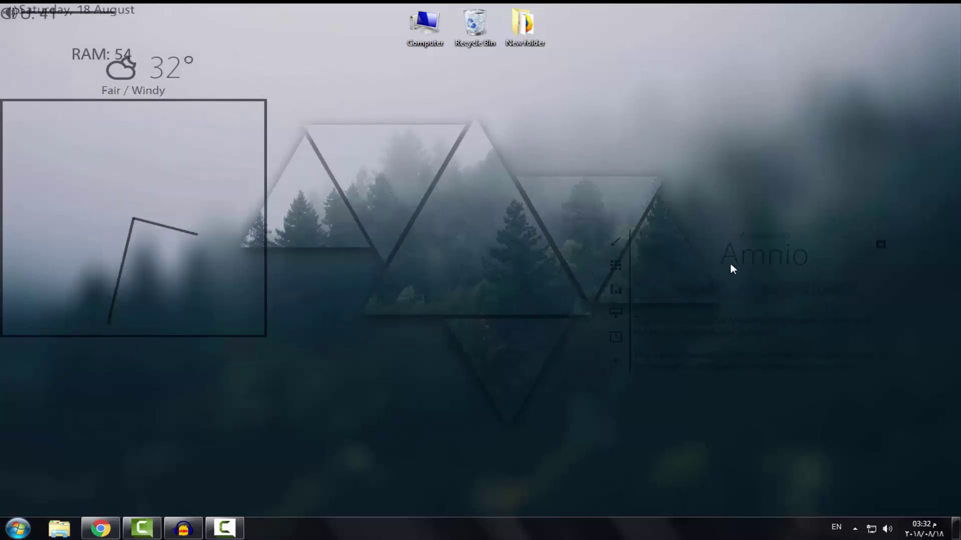
pyautogui.click(619, 242)
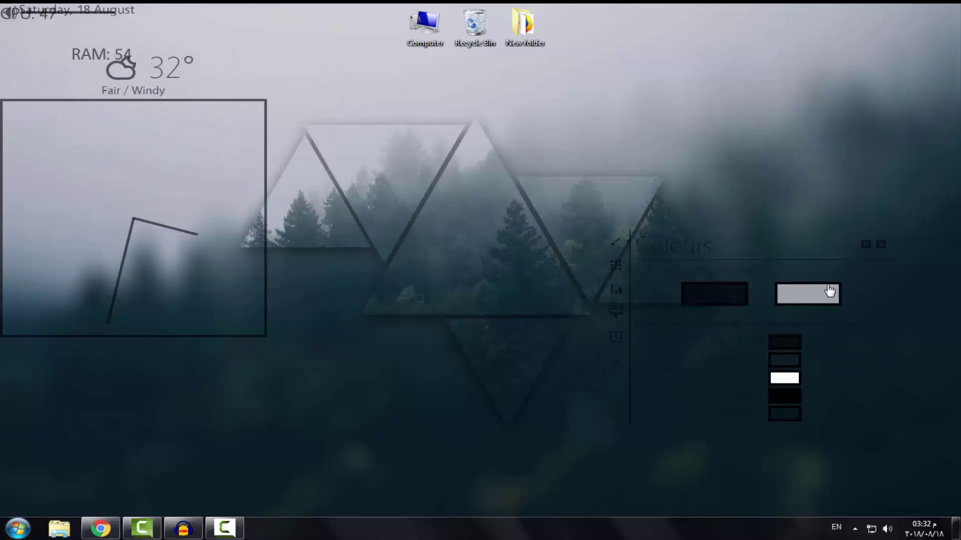
pyautogui.click(800, 300)
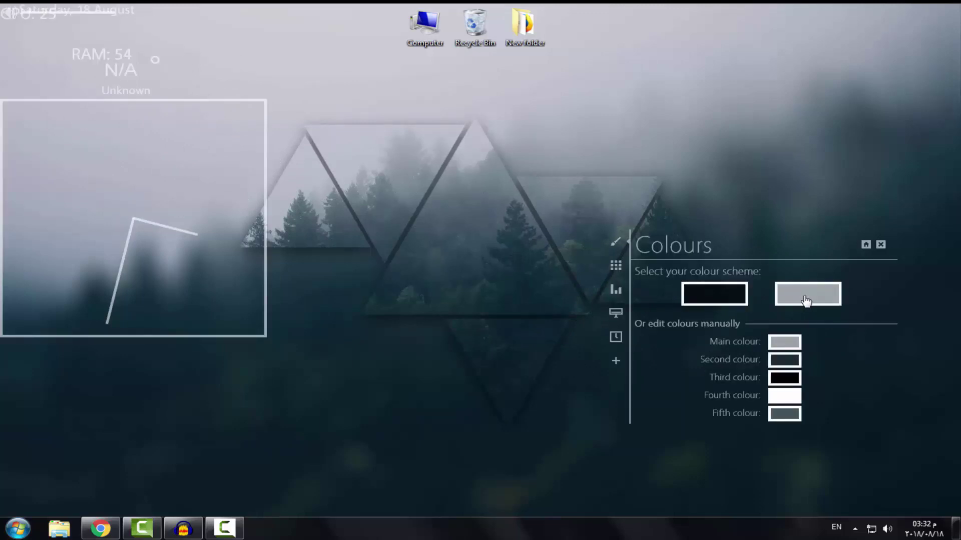
# Set the CPU size to 15 in the System settings and place the CPU skin along the base of the wallpaper's right triangle.
pyautogui.click(617, 270)
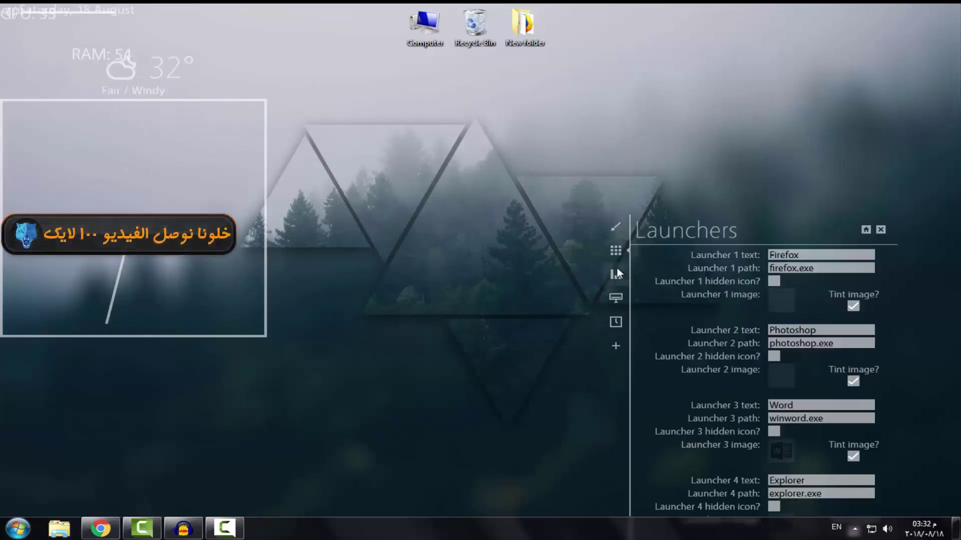
pyautogui.click(614, 277)
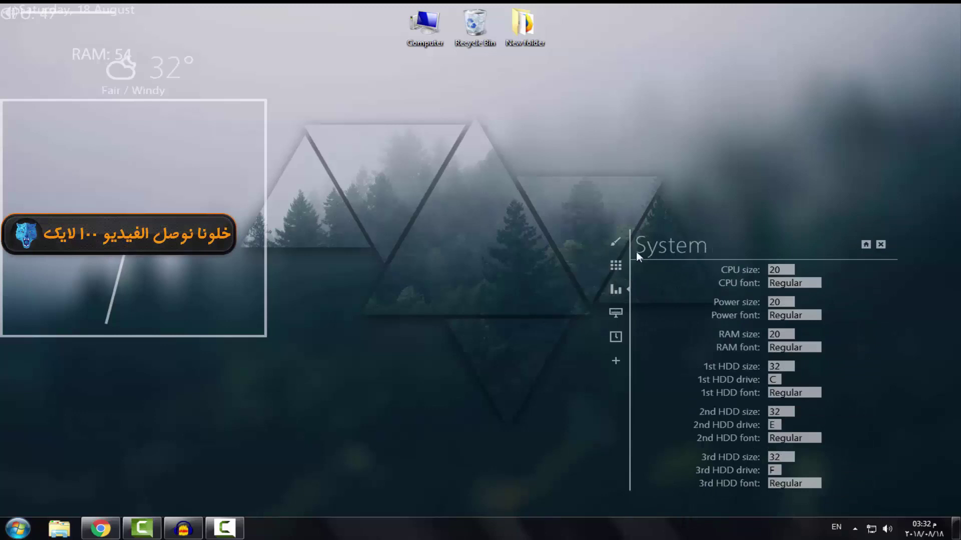
pyautogui.click(783, 270)
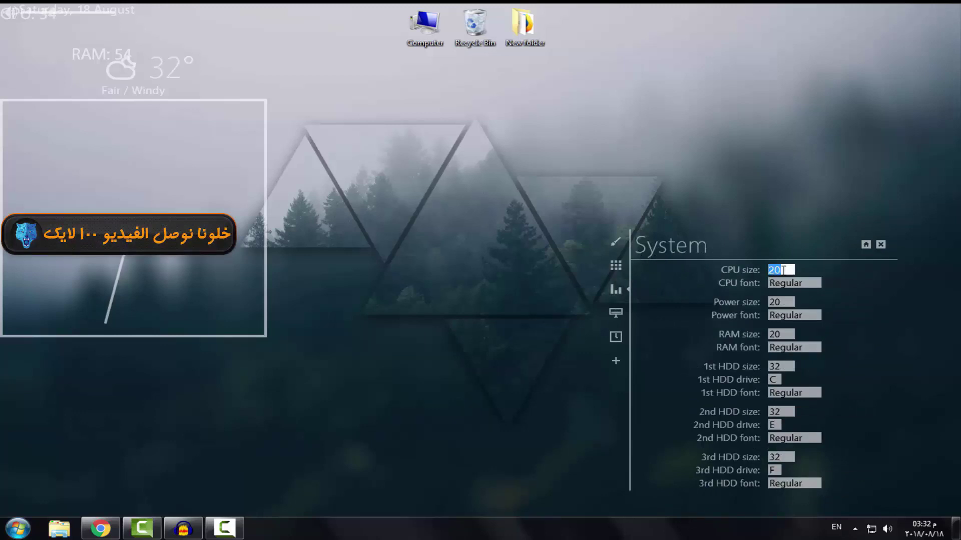
pyautogui.write('15')
pyautogui.press('Return')
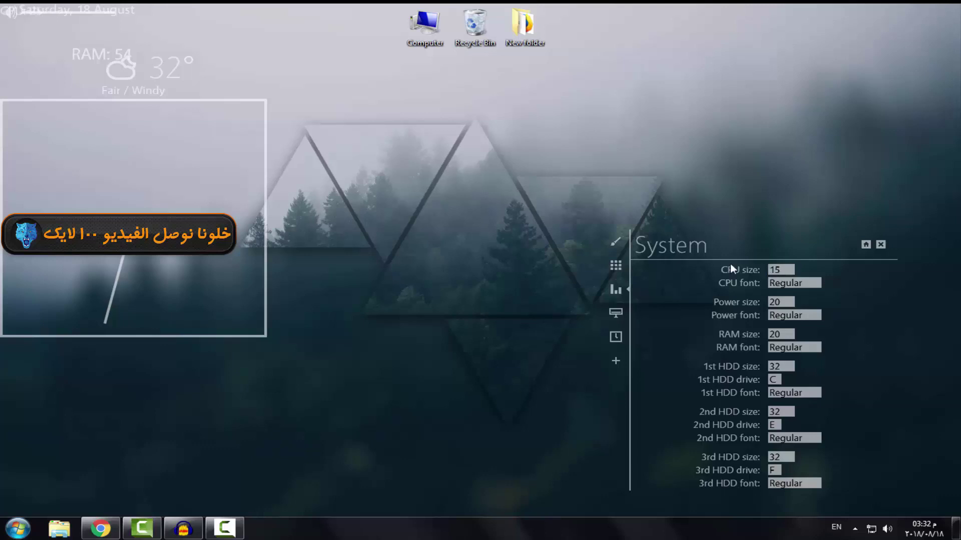
pyautogui.moveTo(608, 276); pyautogui.dragTo(60, 269)
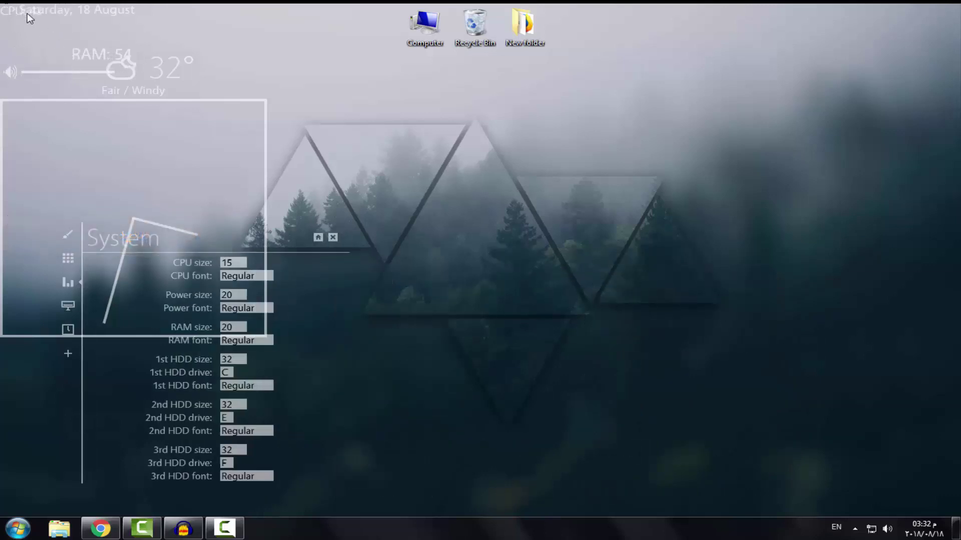
pyautogui.moveTo(17, 8); pyautogui.dragTo(578, 291)
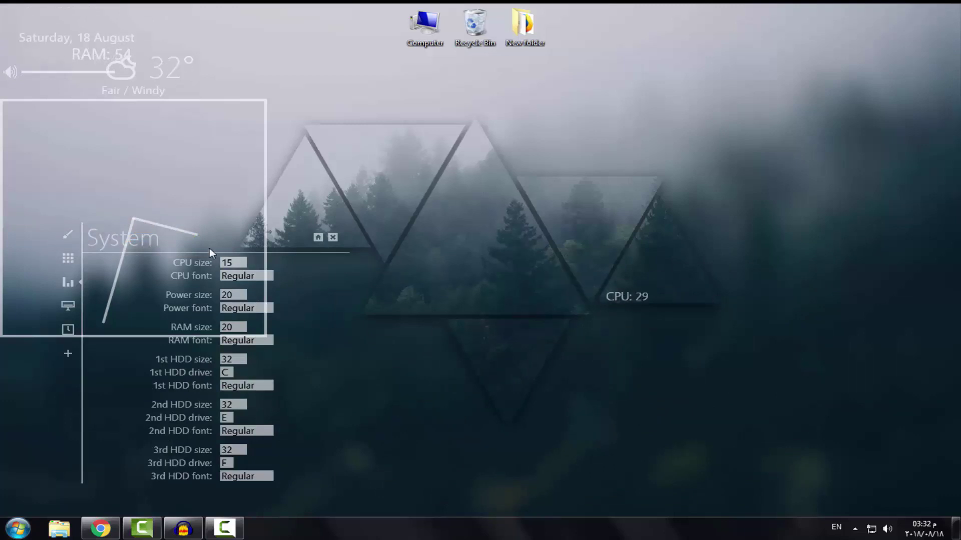
# Set the RAM size to 15 and place the RAM skin in line with the CPU skin, just after it.
pyautogui.moveTo(216, 255); pyautogui.dragTo(669, 241)
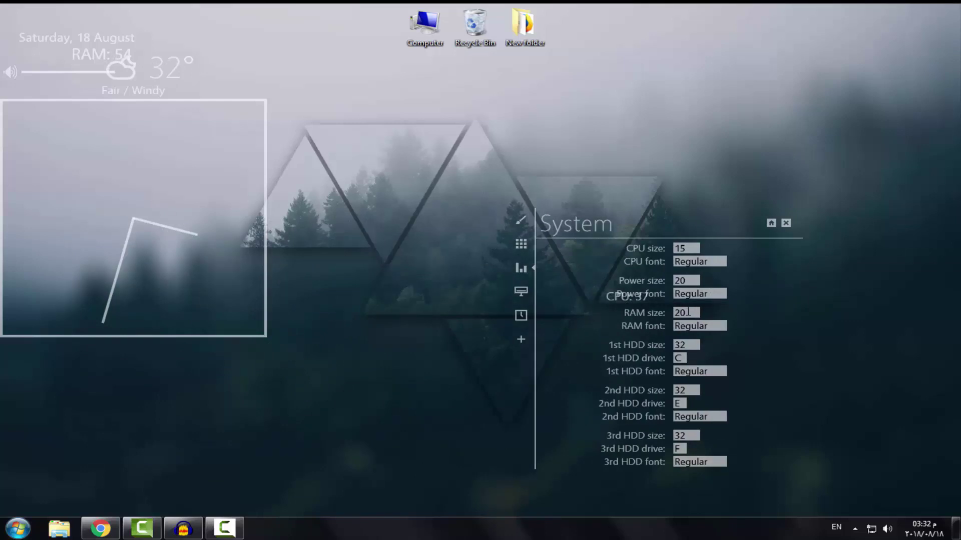
pyautogui.click(688, 312)
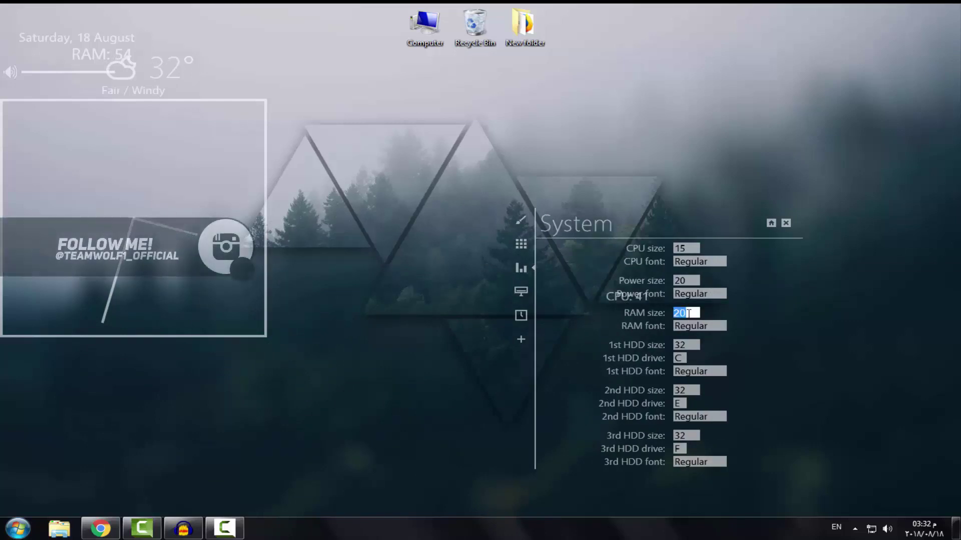
pyautogui.write('15')
pyautogui.press('Return')
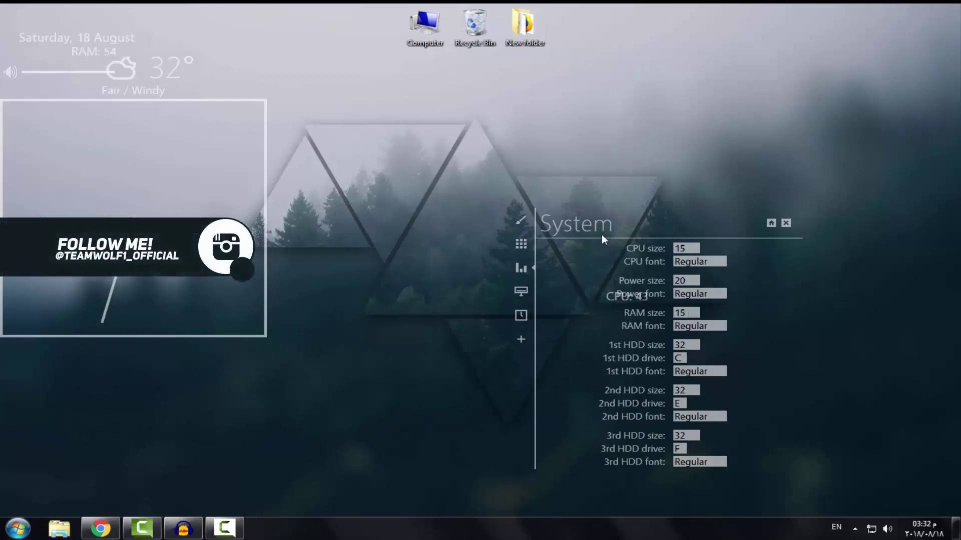
pyautogui.moveTo(604, 240); pyautogui.dragTo(253, 240)
pyautogui.moveTo(112, 64); pyautogui.dragTo(619, 244)
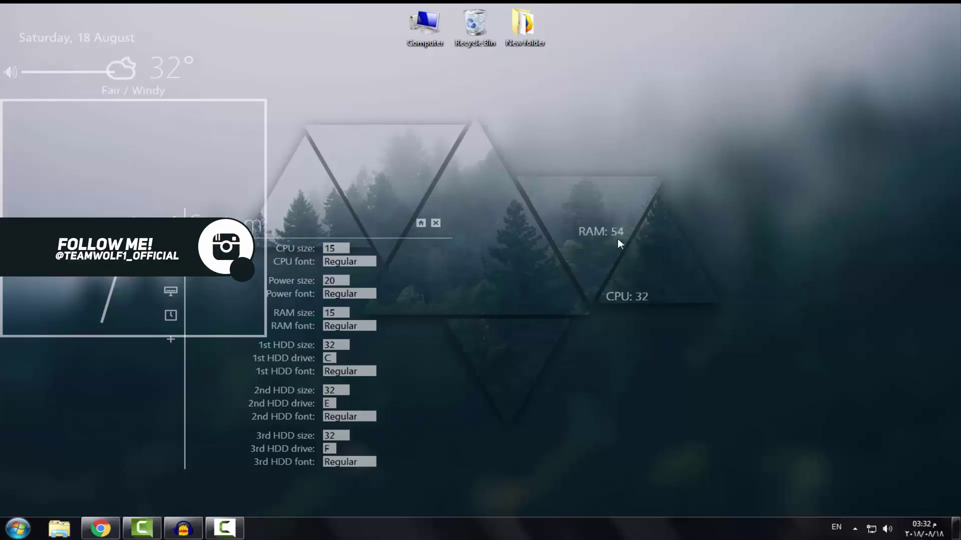
pyautogui.moveTo(684, 294); pyautogui.dragTo(684, 294)
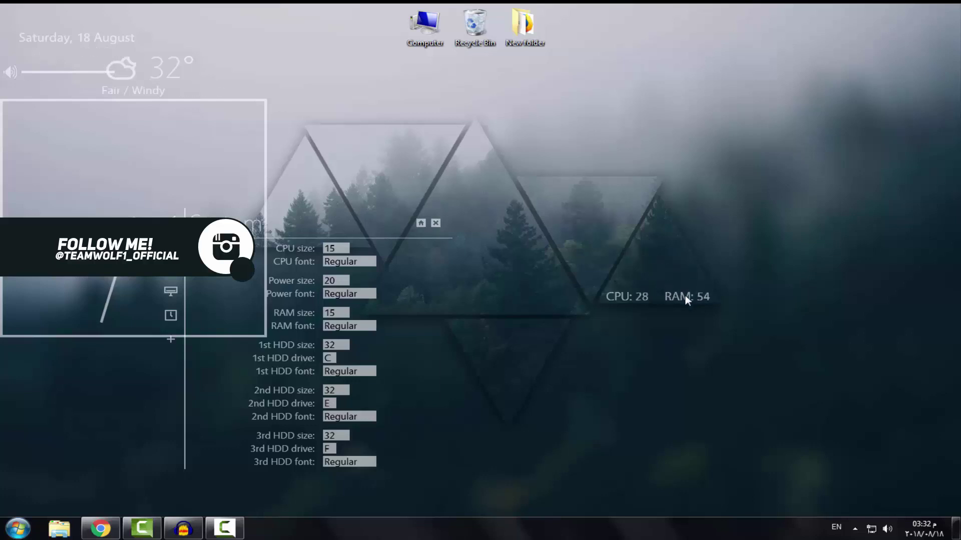
# Set the analogue clock size to 195 in Amnio's Time settings.
pyautogui.moveTo(286, 232); pyautogui.dragTo(515, 176)
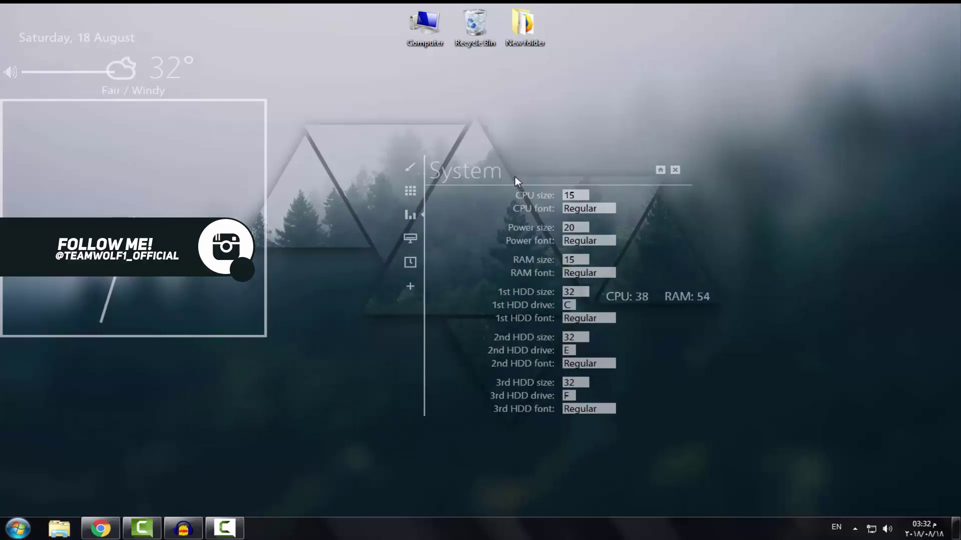
pyautogui.click(411, 240)
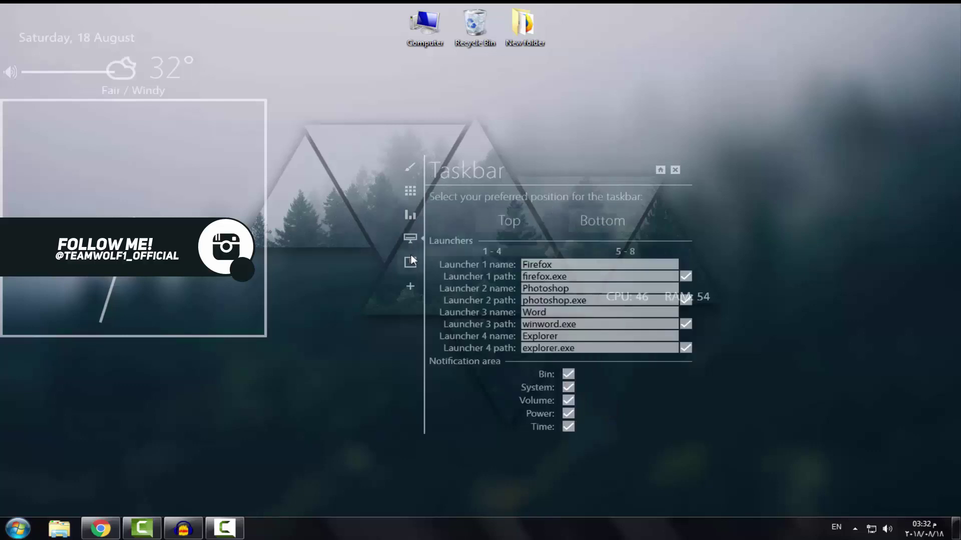
pyautogui.click(411, 257)
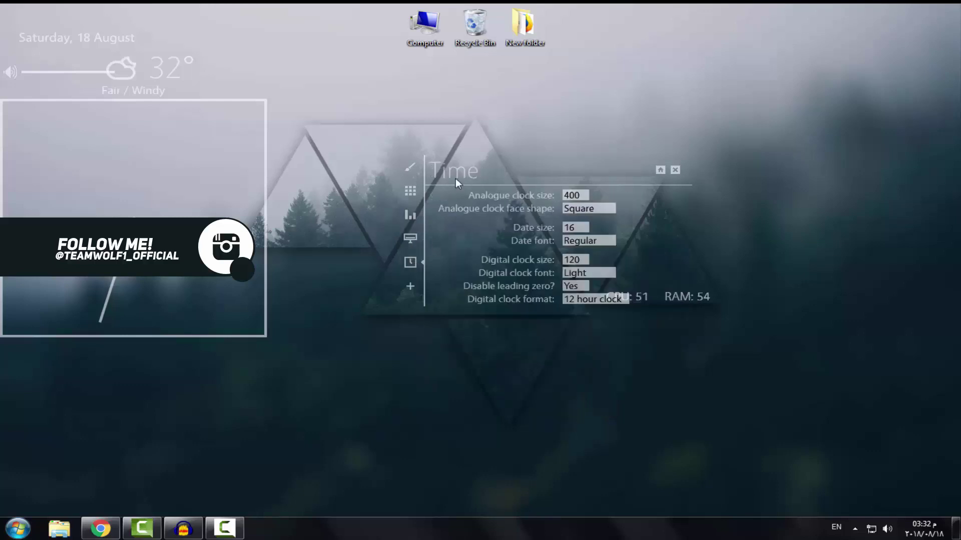
pyautogui.doubleClick(578, 195)
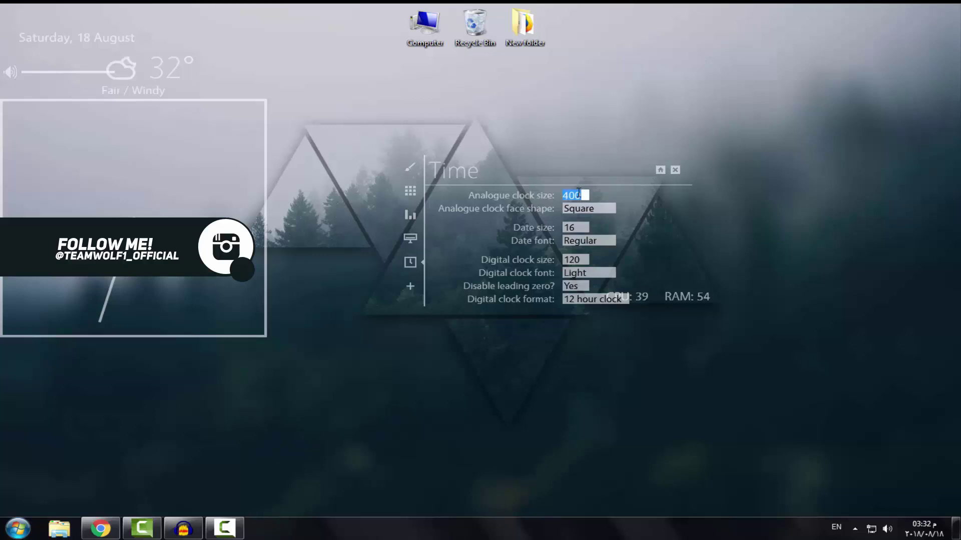
pyautogui.write('195')
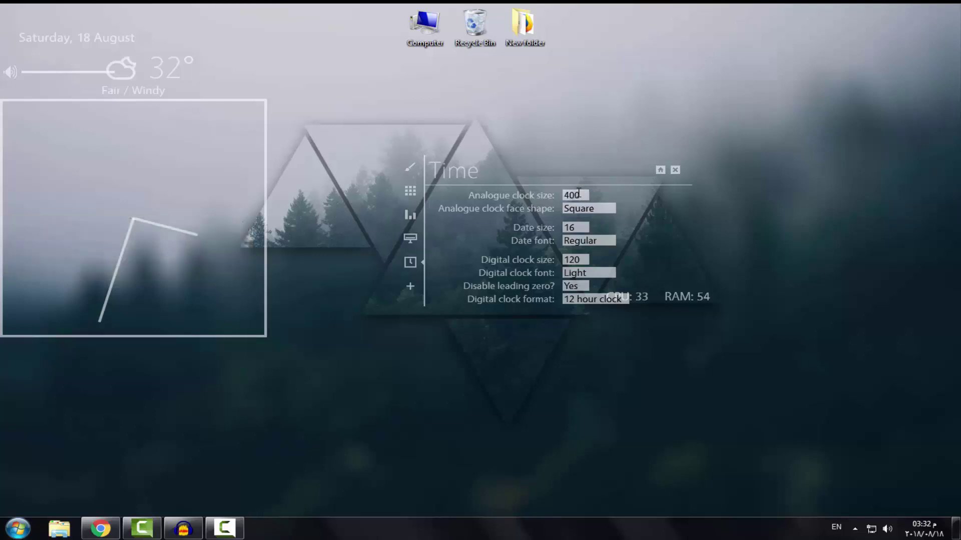
pyautogui.press('Return')
# Set the analogue clock face shape to None and place the clock inside the wallpaper's large central triangle.
pyautogui.moveTo(113, 134); pyautogui.dragTo(213, 164)
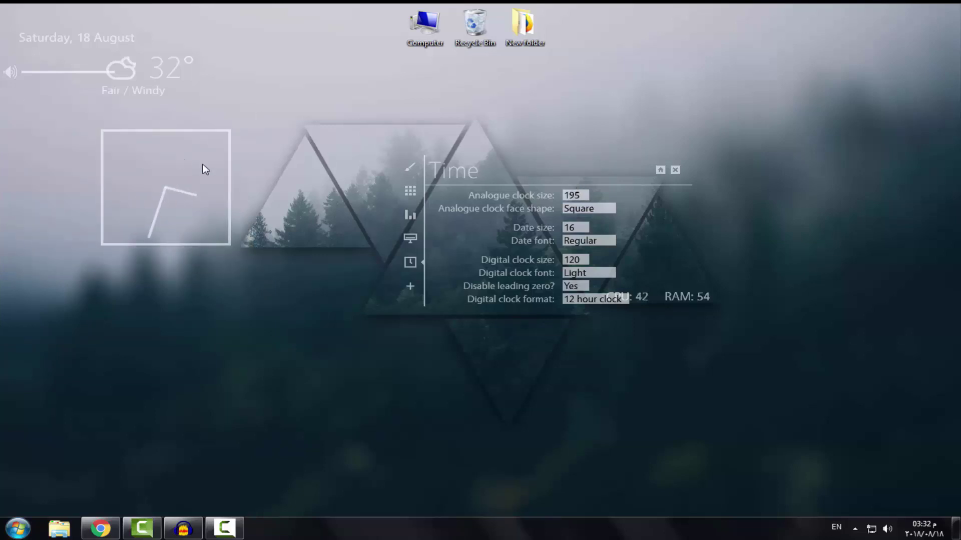
pyautogui.click(592, 214)
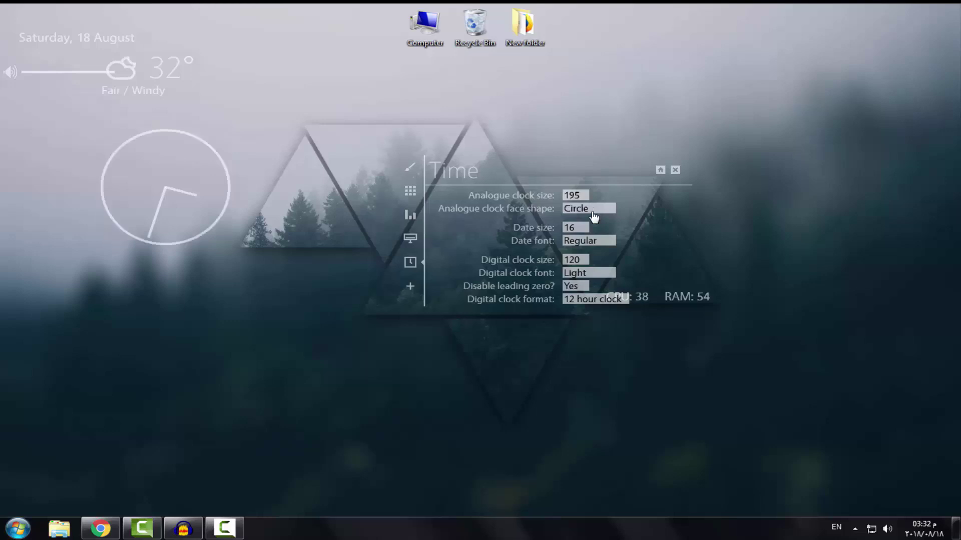
pyautogui.click(592, 212)
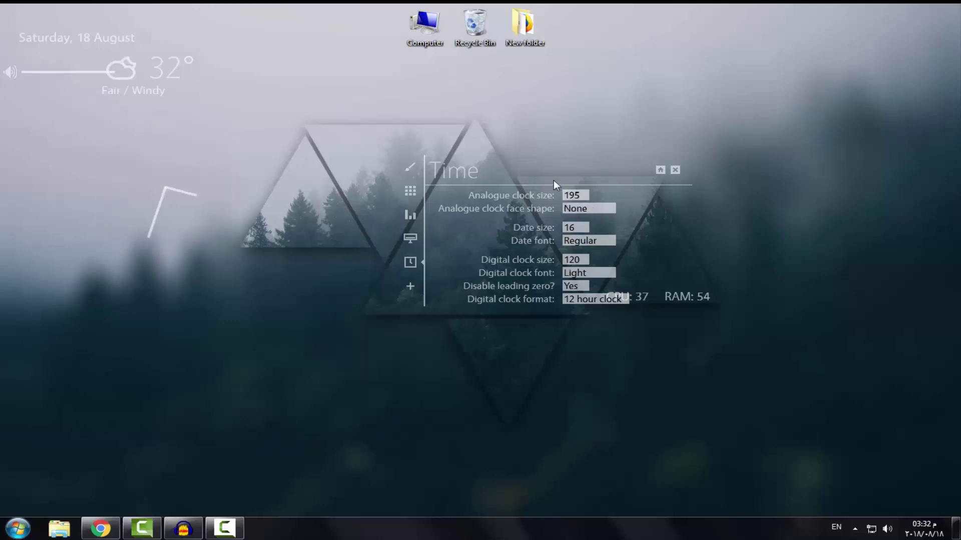
pyautogui.moveTo(503, 215); pyautogui.dragTo(204, 292)
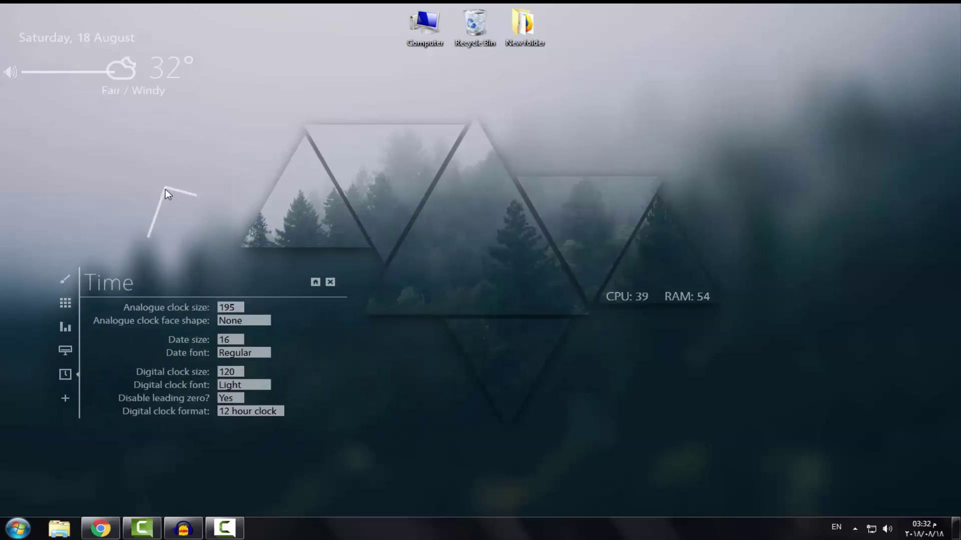
pyautogui.moveTo(165, 189); pyautogui.dragTo(485, 235)
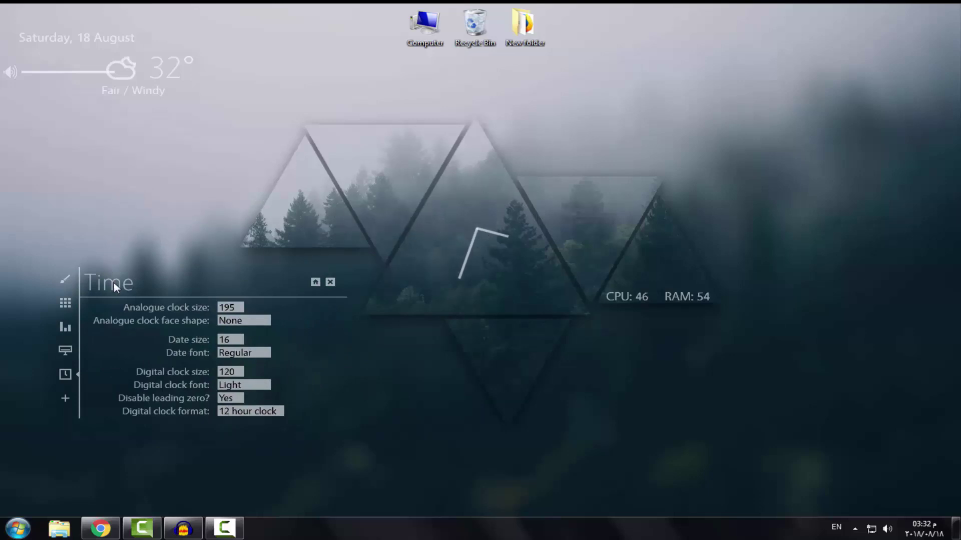
# Set the date size to 13 and place the date skin just below the base of the wallpaper's central triangle.
pyautogui.moveTo(113, 283); pyautogui.dragTo(71, 220)
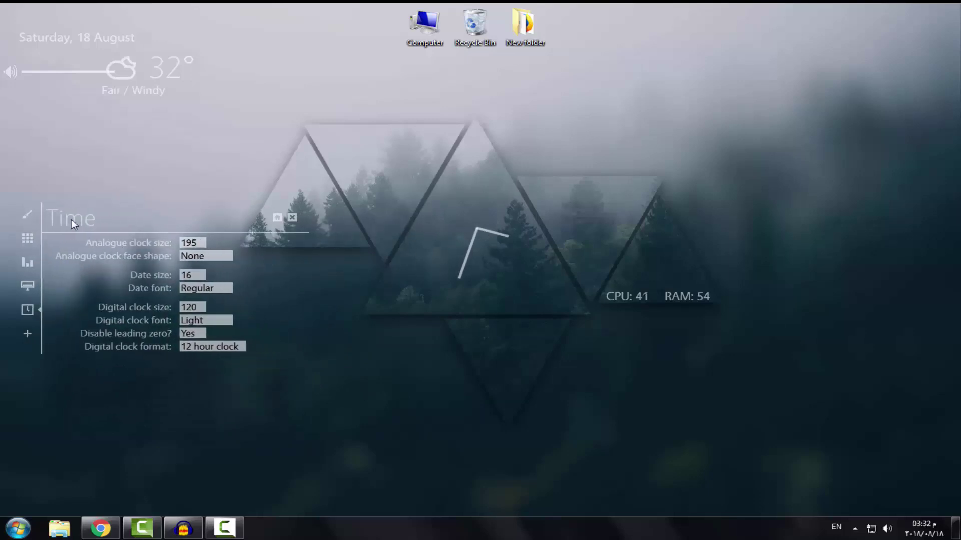
pyautogui.click(189, 274)
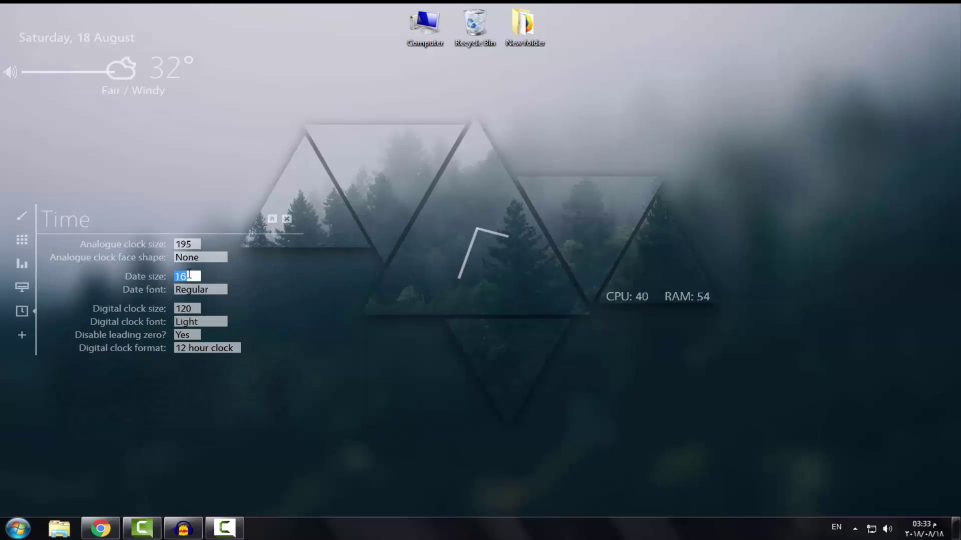
pyautogui.press('Return')
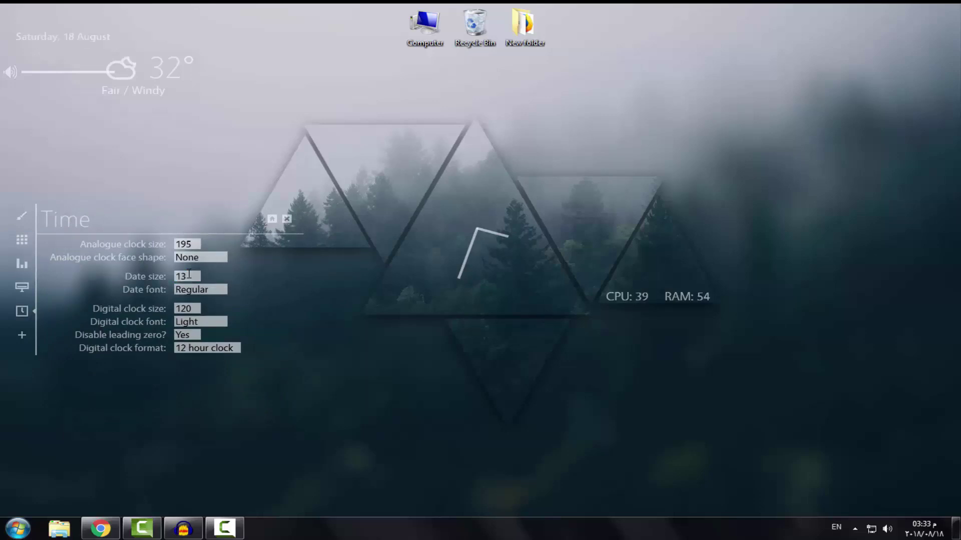
pyautogui.moveTo(68, 36); pyautogui.dragTo(512, 323)
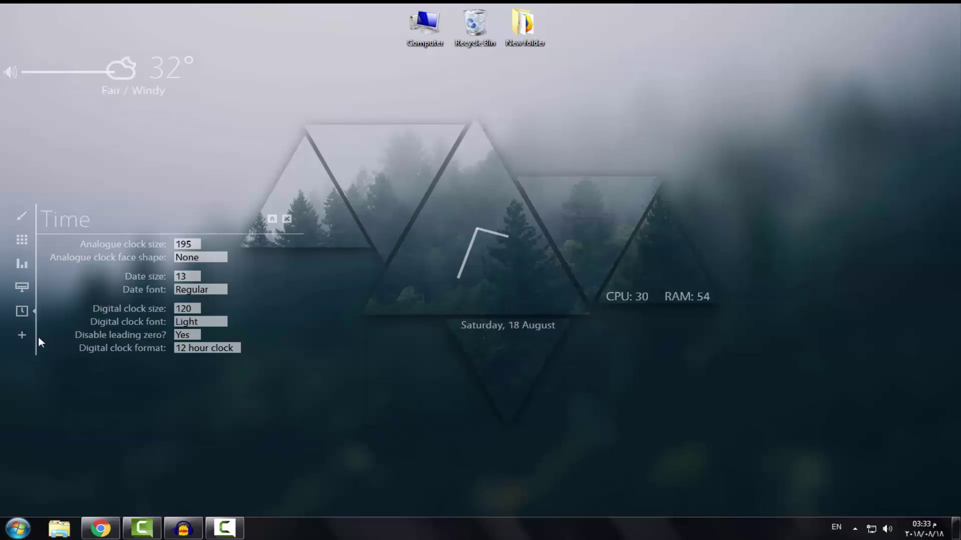
# Set the volume width to 160 in Amnio's Extras settings and place the volume skin just above the base of the wallpaper's leftmost triangle.
pyautogui.click(23, 335)
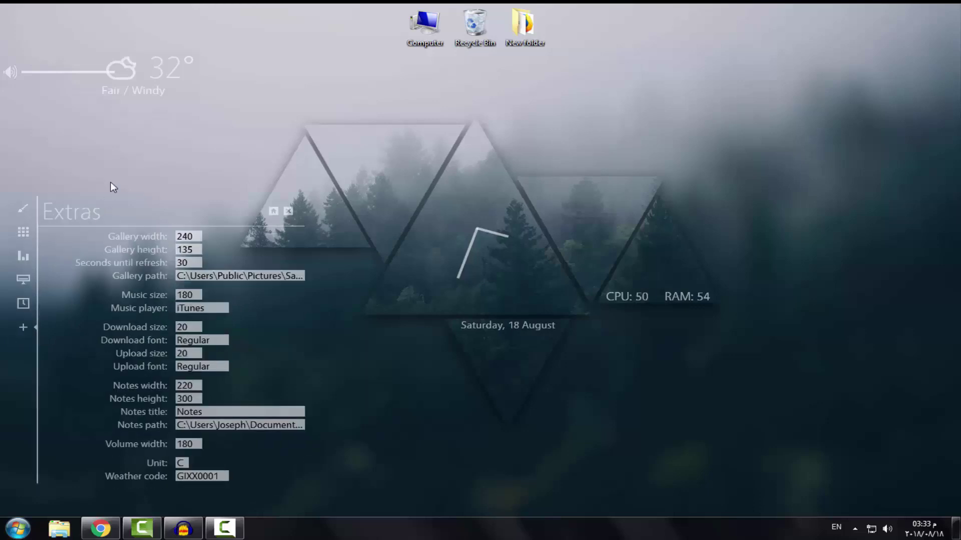
pyautogui.click(213, 371)
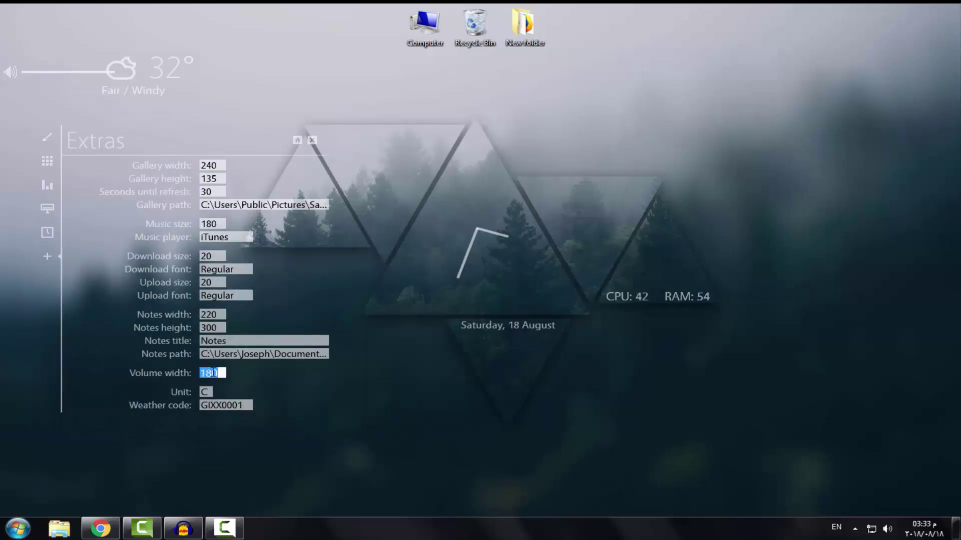
pyautogui.click(213, 372)
pyautogui.doubleClick(213, 371)
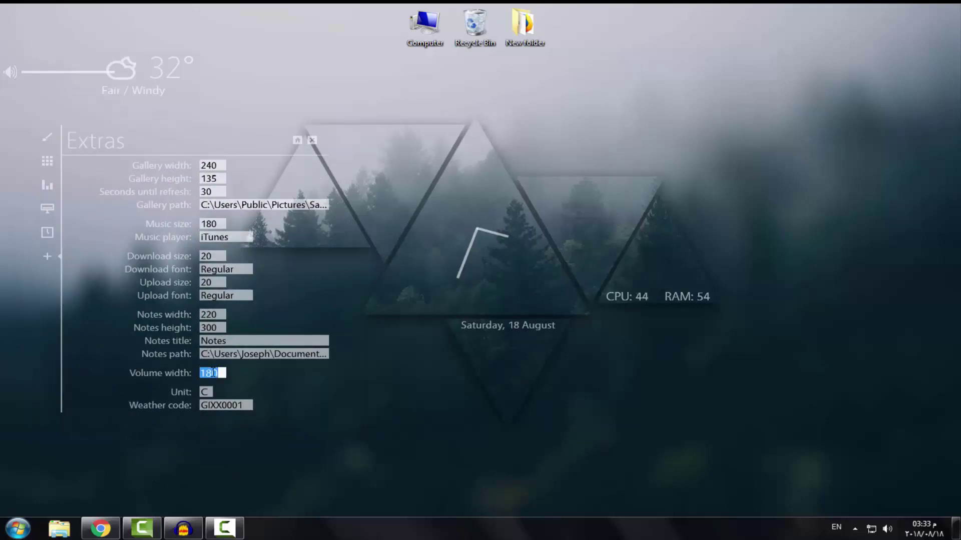
pyautogui.click(213, 371)
pyautogui.press('Return')
pyautogui.moveTo(131, 242); pyautogui.dragTo(756, 293)
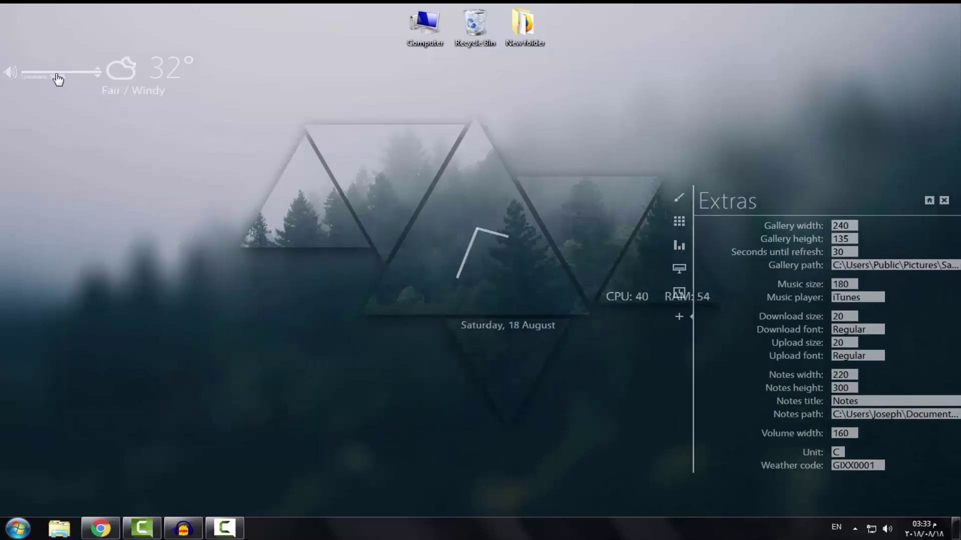
pyautogui.moveTo(65, 80); pyautogui.dragTo(308, 244)
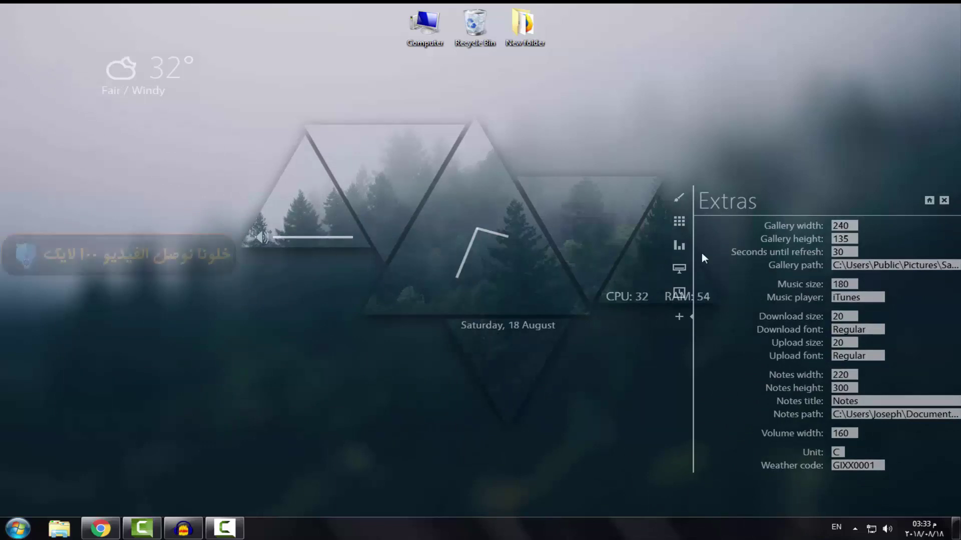
# Switch to Chrome and open the Cairo, Egypt forecast on weather.com in a new tab.
pyautogui.moveTo(848, 457); pyautogui.dragTo(737, 364)
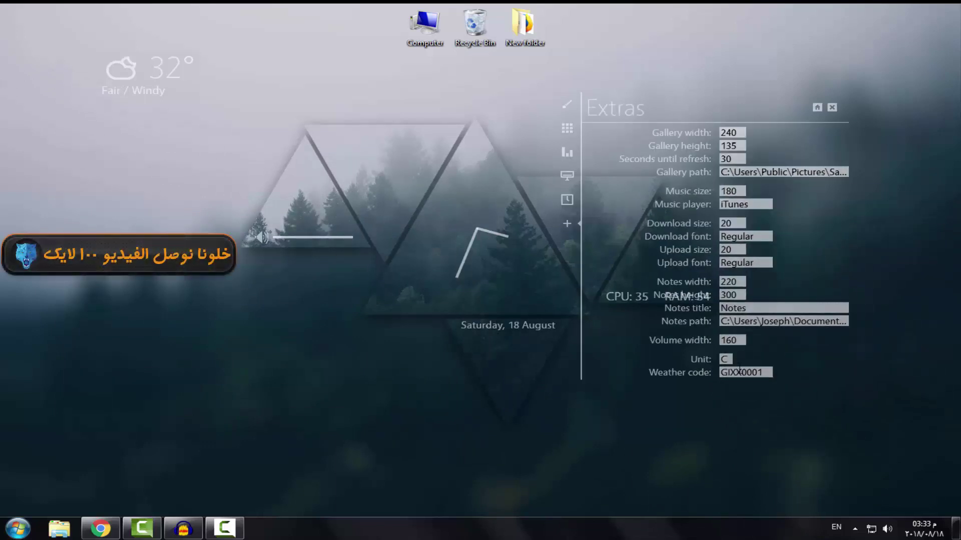
pyautogui.click(744, 373)
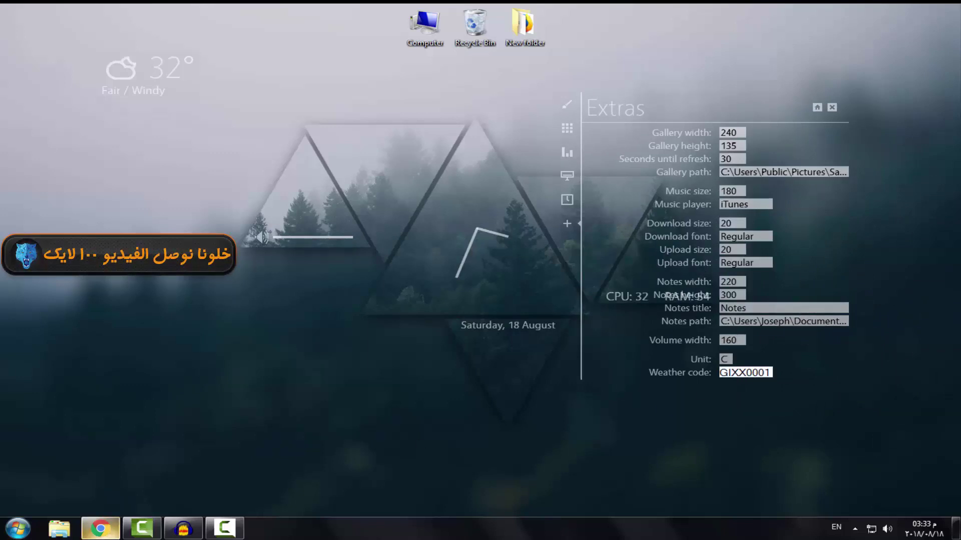
pyautogui.click(100, 528)
pyautogui.click(148, 15)
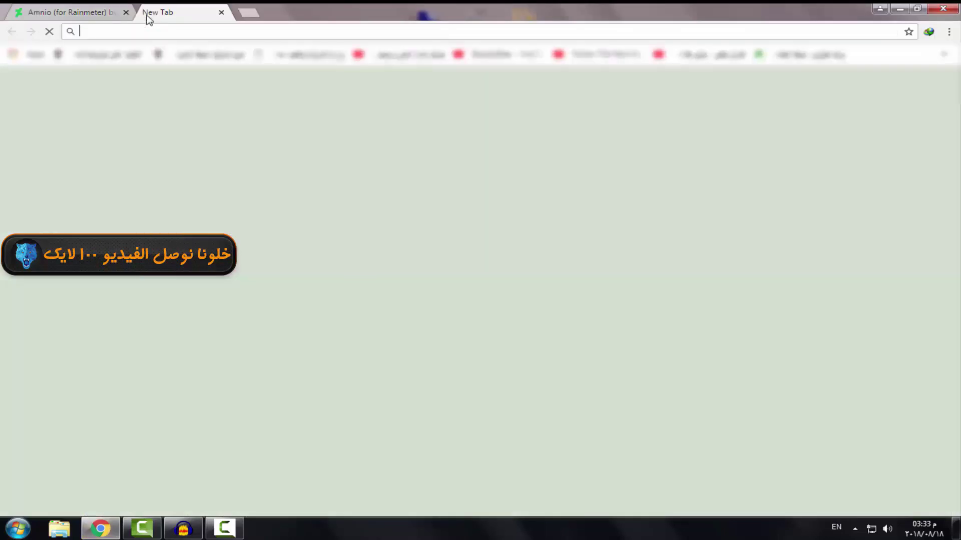
pyautogui.write('weather.com')
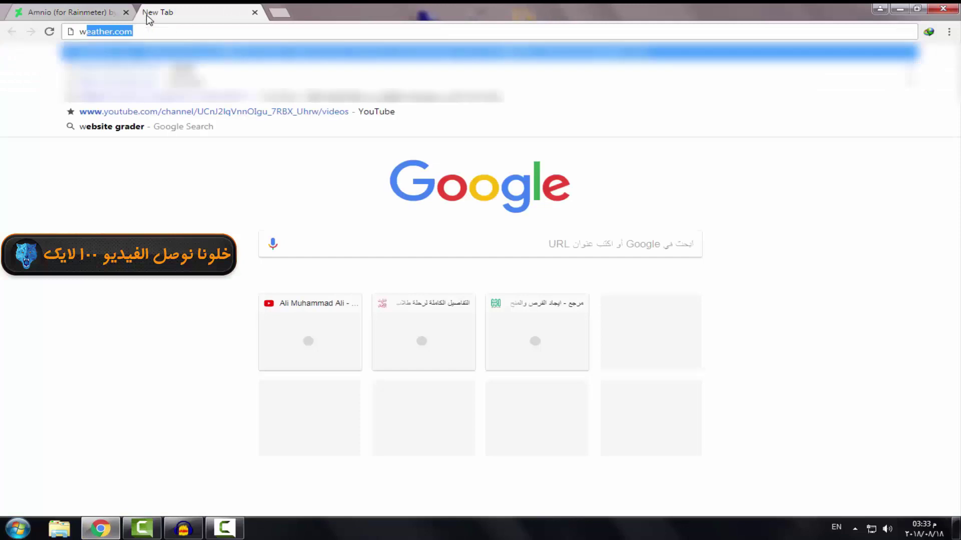
pyautogui.press('Return')
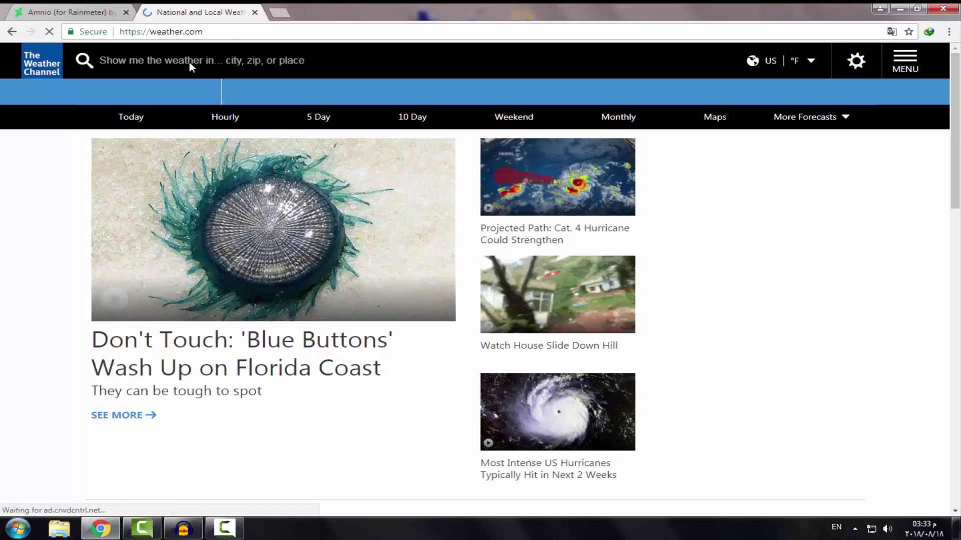
pyautogui.click(189, 62)
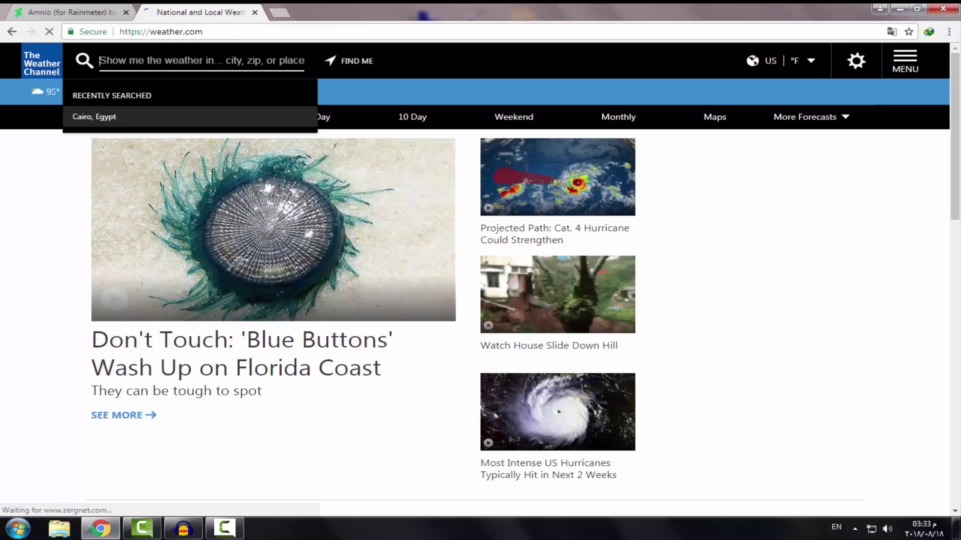
pyautogui.click(145, 128)
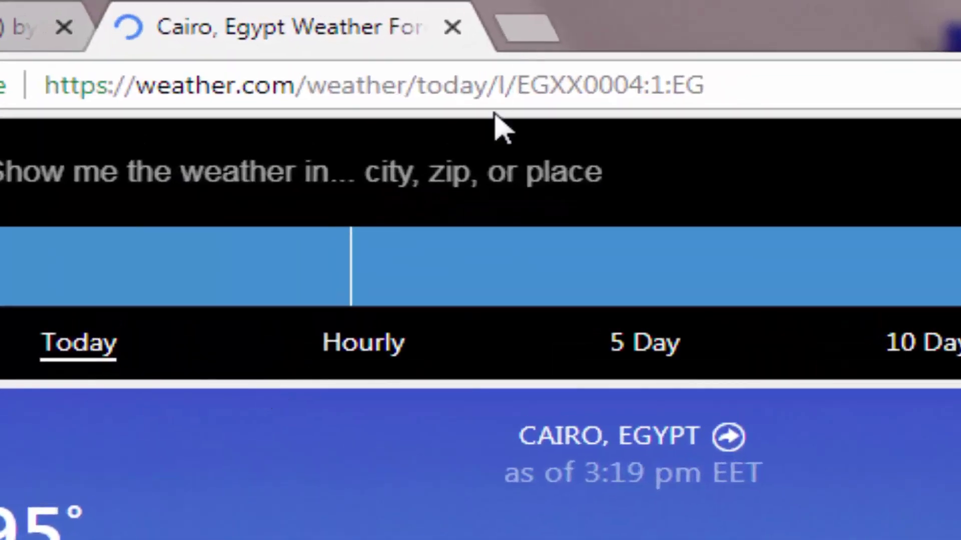
# Copy the location code EGXX0004 from the forecast page's web address.
pyautogui.moveTo(518, 100); pyautogui.dragTo(647, 100)
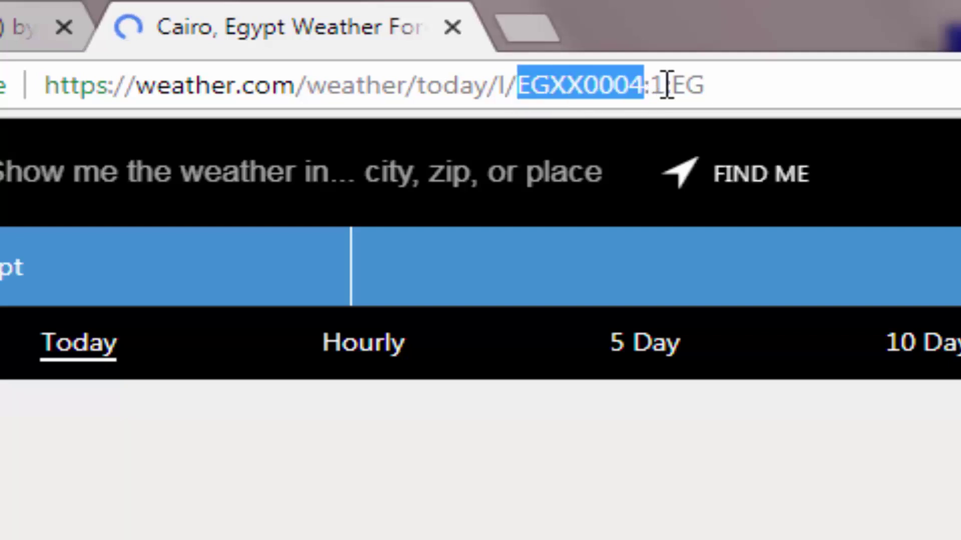
pyautogui.rightClick(646, 98)
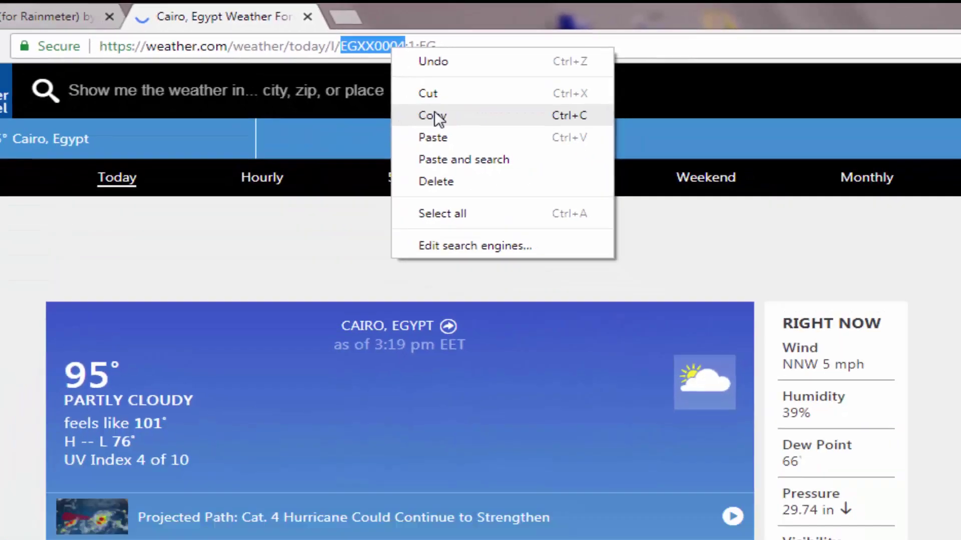
pyautogui.click(435, 116)
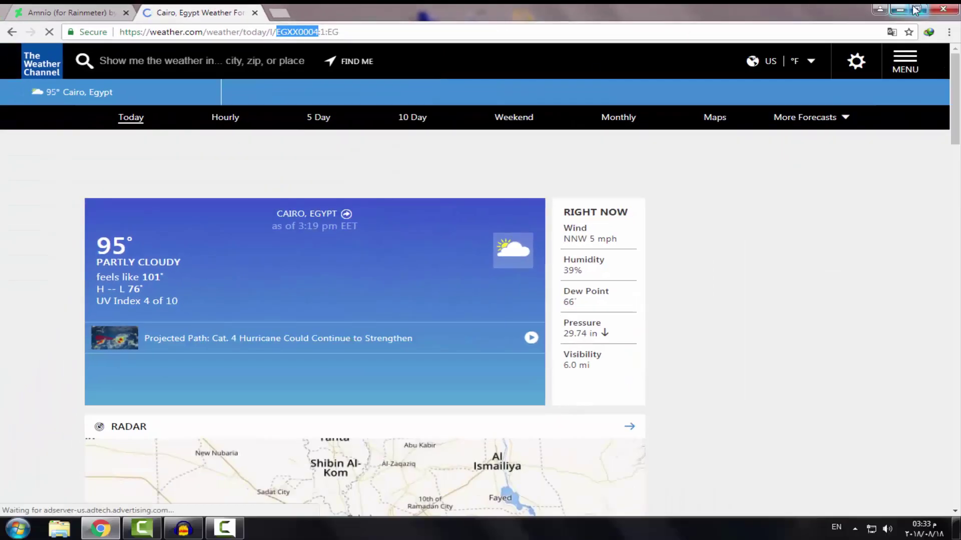
# Return to the desktop and replace the weather code in Amnio's Extras settings with the copied EGXX0004.
pyautogui.click(904, 9)
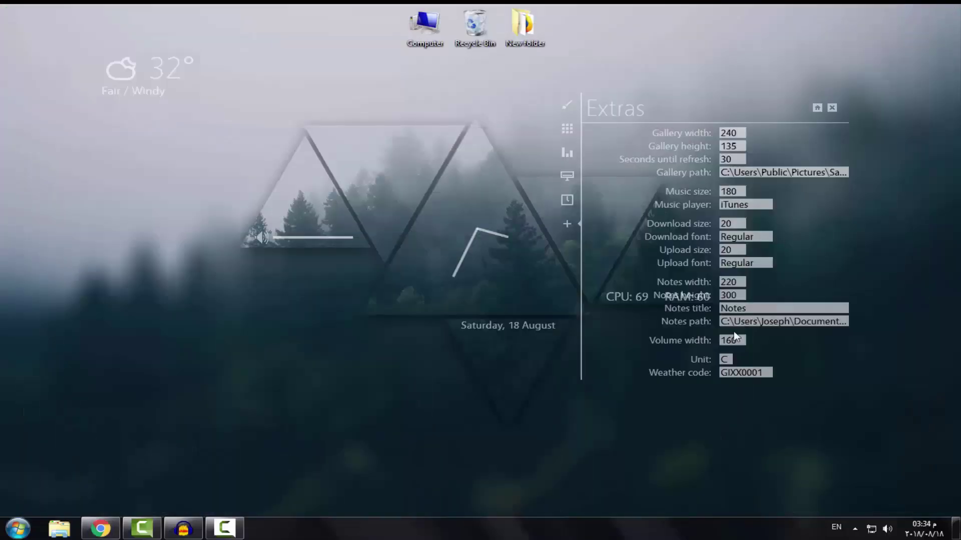
pyautogui.click(733, 373)
pyautogui.doubleClick(733, 373)
pyautogui.rightClick(733, 373)
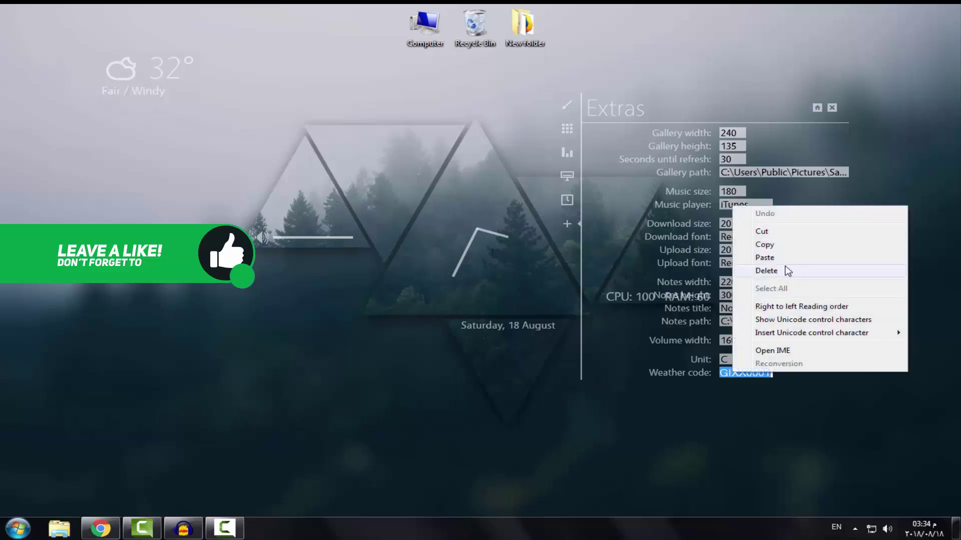
pyautogui.click(787, 256)
pyautogui.press('Return')
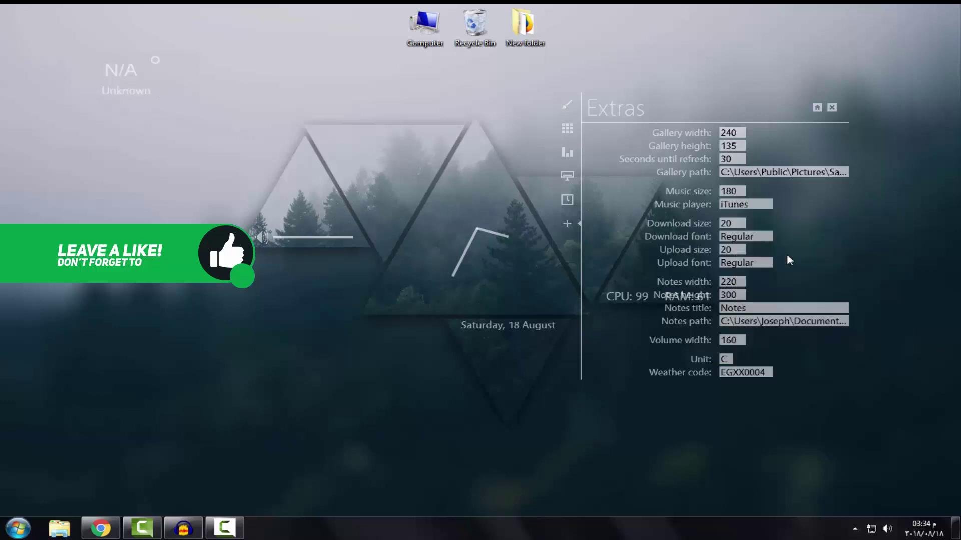
# Close the Amnio settings and place the weather skin inside the inverted triangle beside the leftmost one.
pyautogui.click(832, 108)
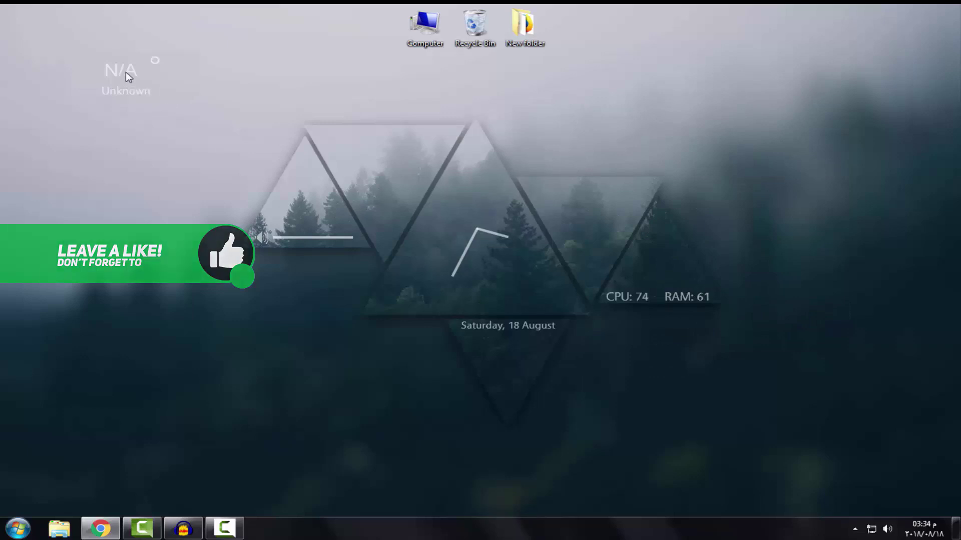
pyautogui.moveTo(125, 71); pyautogui.dragTo(378, 160)
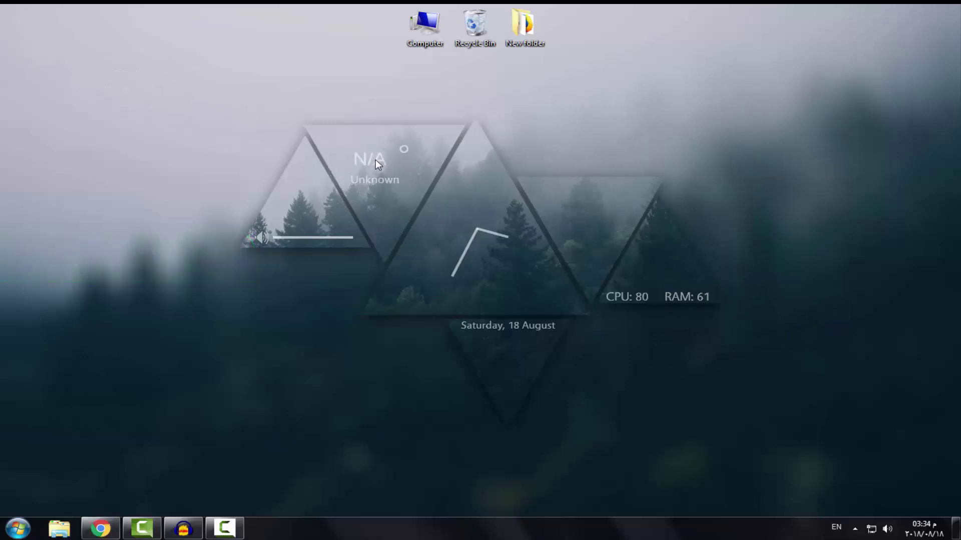